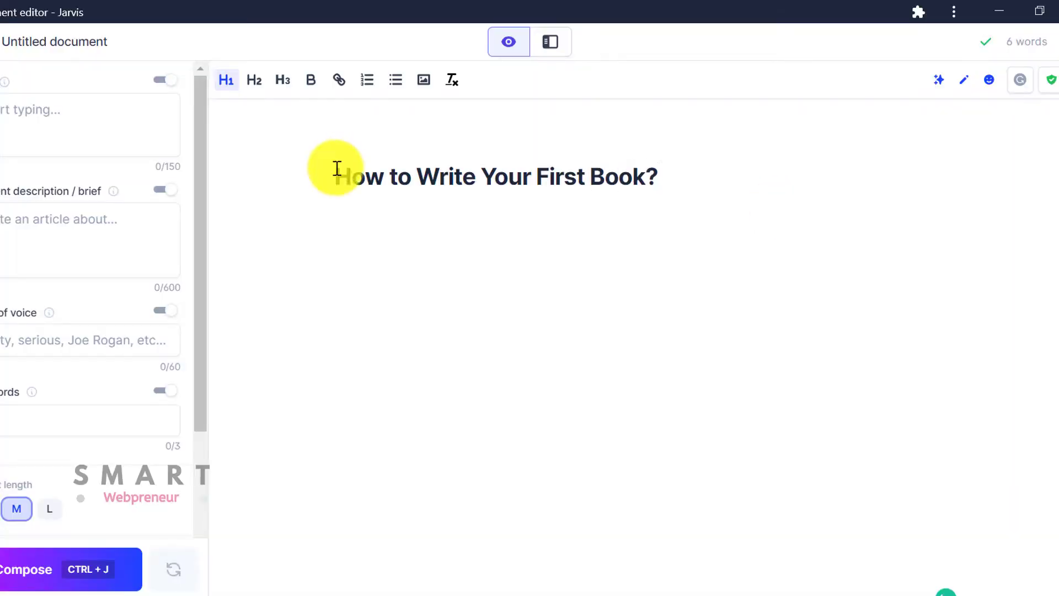
# Generate AI-written body text in the document beneath the heading "How to Write Your First Book?"
pyautogui.click(353, 225)
pyautogui.click(52, 571)
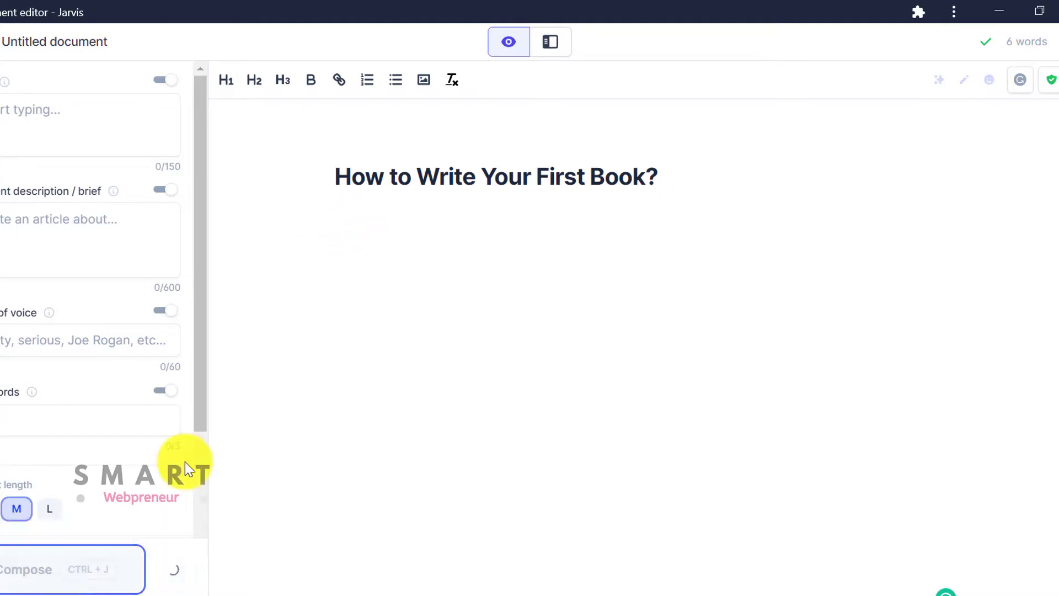
pyautogui.click(732, 353)
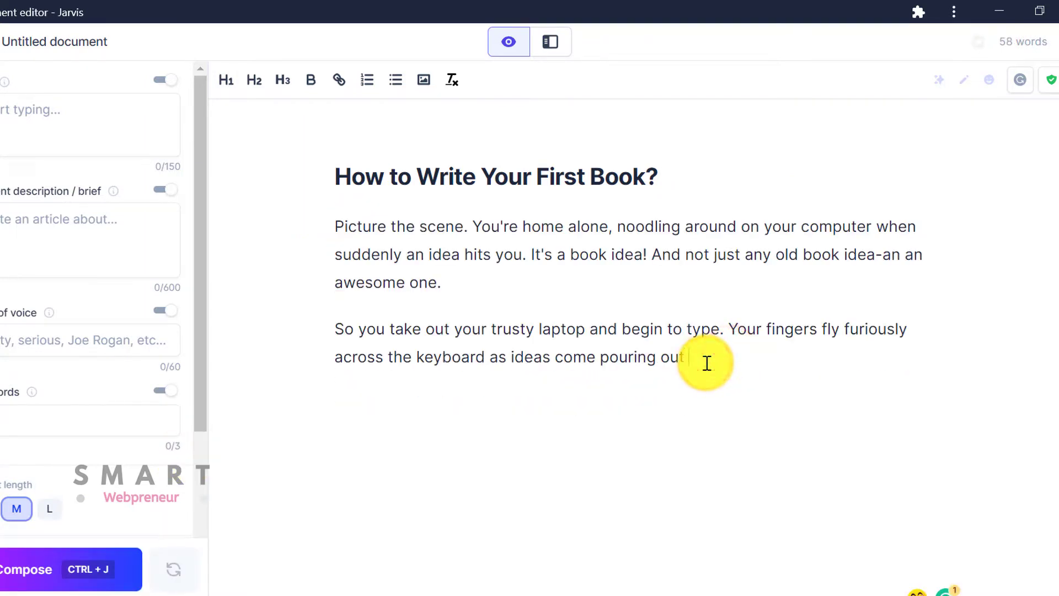
pyautogui.click(6, 572)
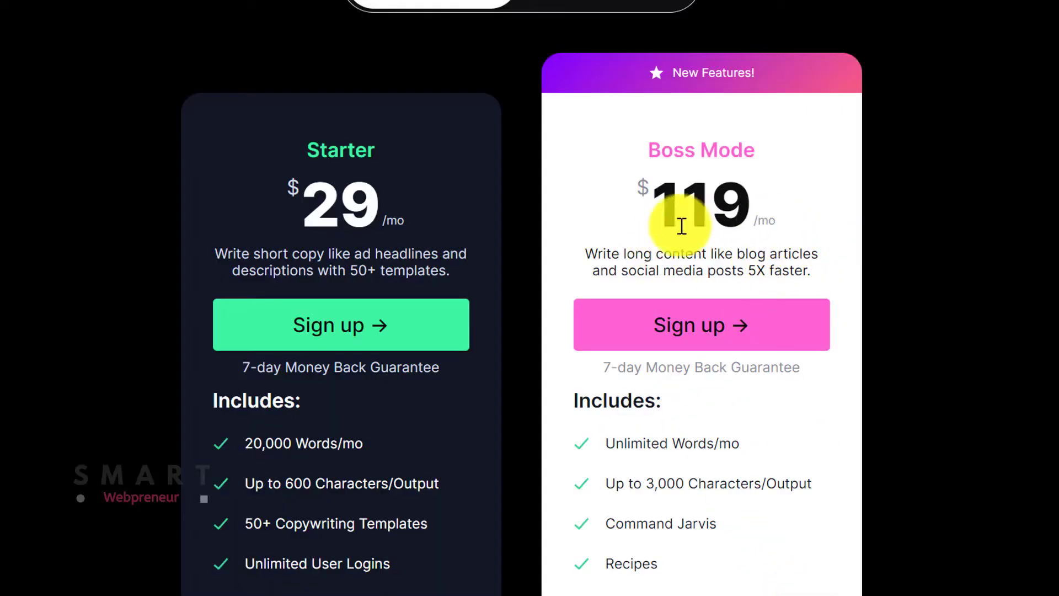
# Examine the Boss Mode plan's monthly price and included features on the Jarvis pricing page
pyautogui.moveTo(647, 213); pyautogui.dragTo(799, 208)
pyautogui.click(881, 254)
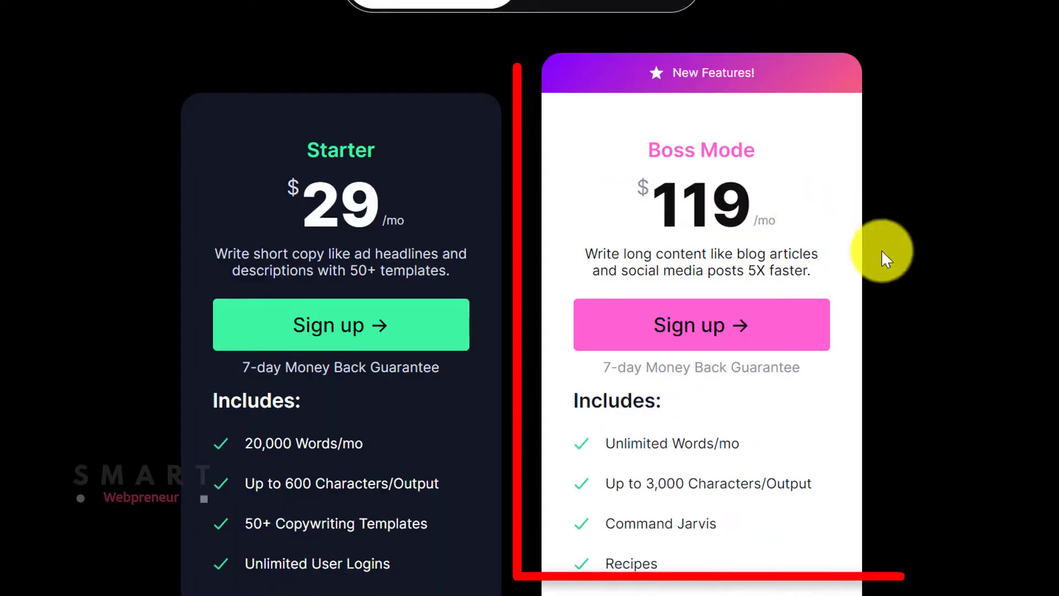
pyautogui.scroll(-2, 894, 279)
pyautogui.moveTo(773, 393)
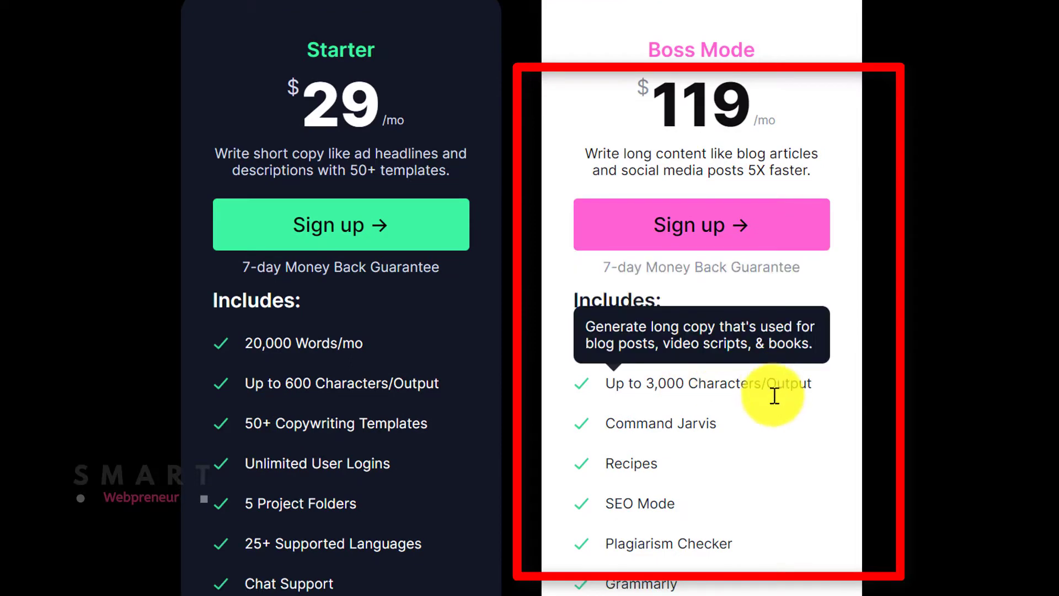
pyautogui.scroll(-2, 806, 379)
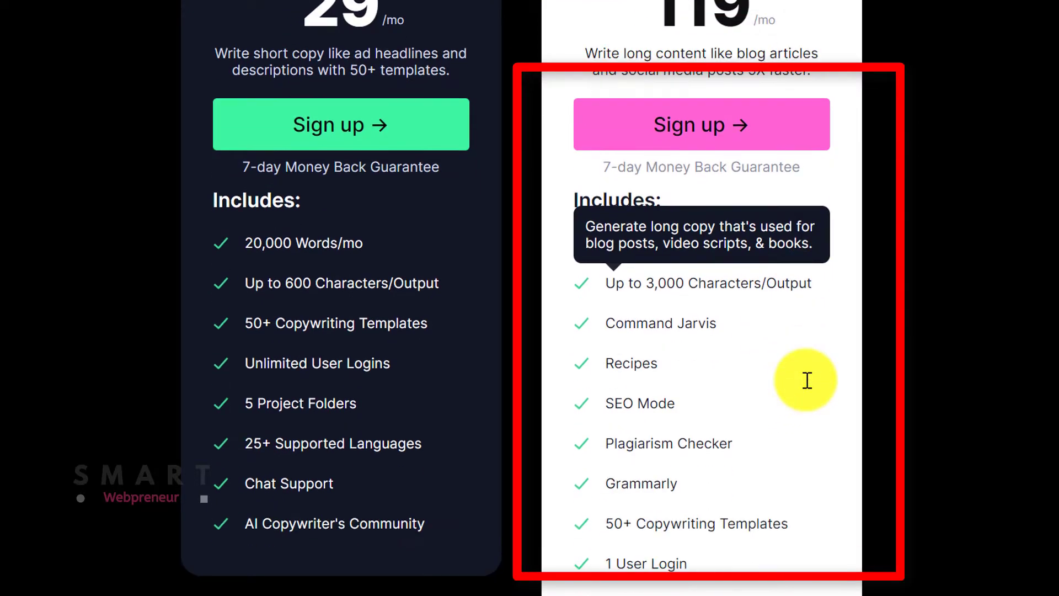
pyautogui.scroll(-2, 806, 386)
pyautogui.scroll(5, 717, 275)
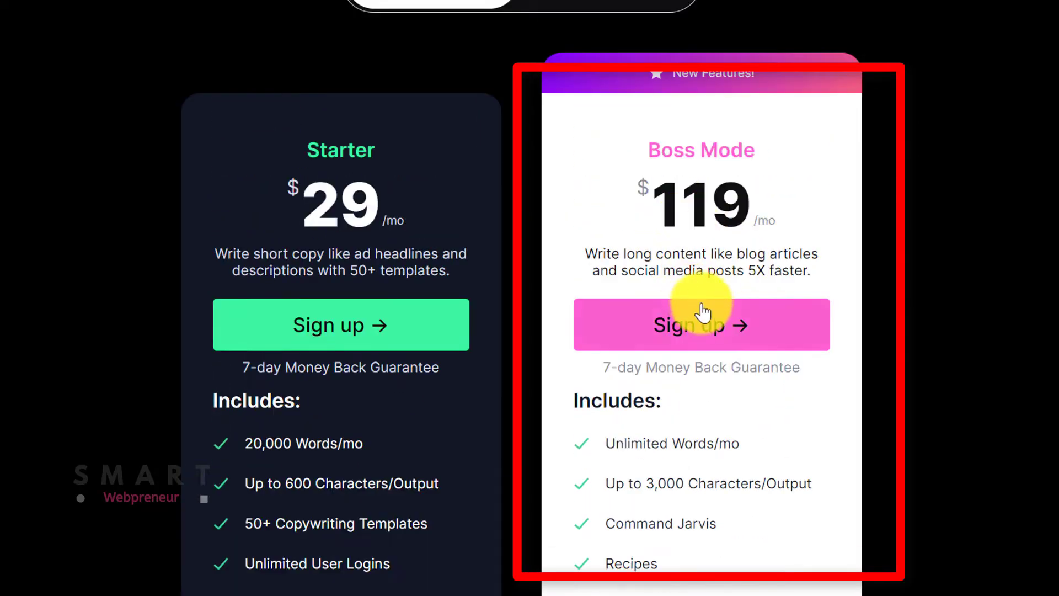
# Compare the Starter plan's word allowance and features with those of the Boss Mode plan
pyautogui.scroll(-2, 608, 351)
pyautogui.moveTo(608, 350)
pyautogui.moveTo(357, 342)
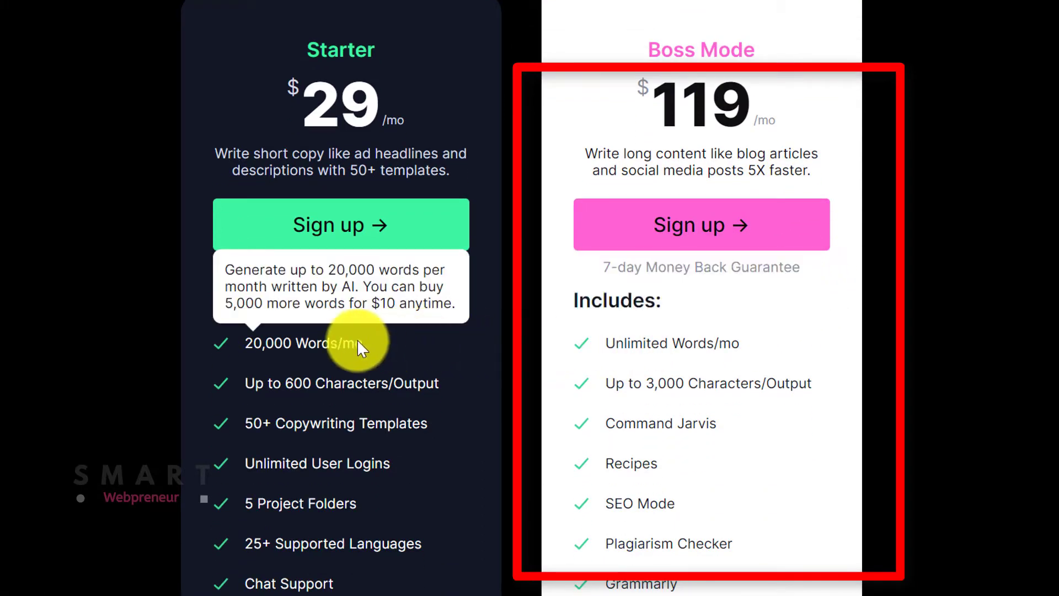
pyautogui.scroll(-3, 793, 358)
pyautogui.moveTo(793, 359)
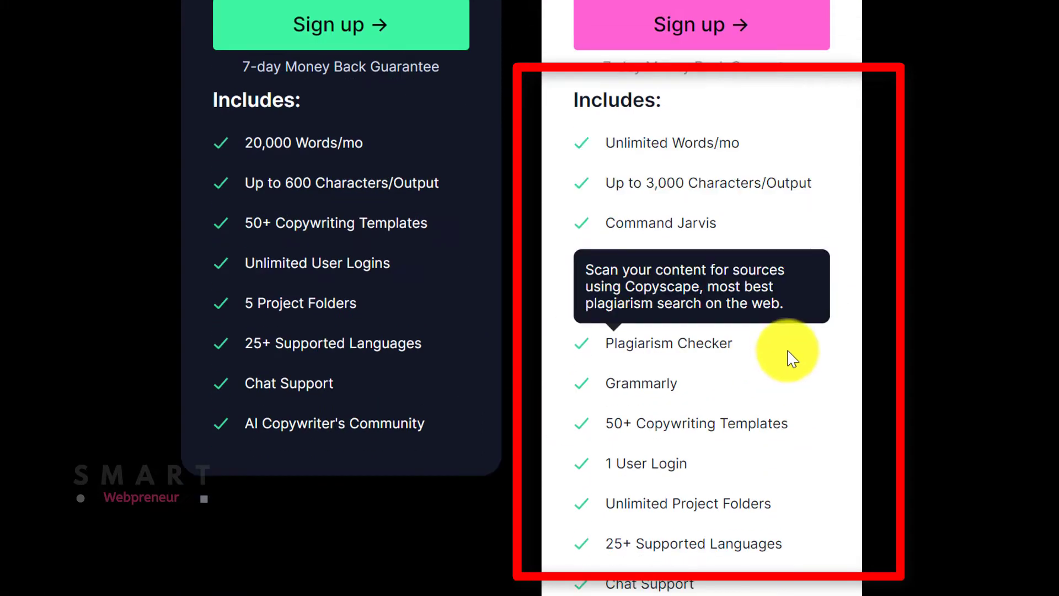
pyautogui.scroll(5, 798, 352)
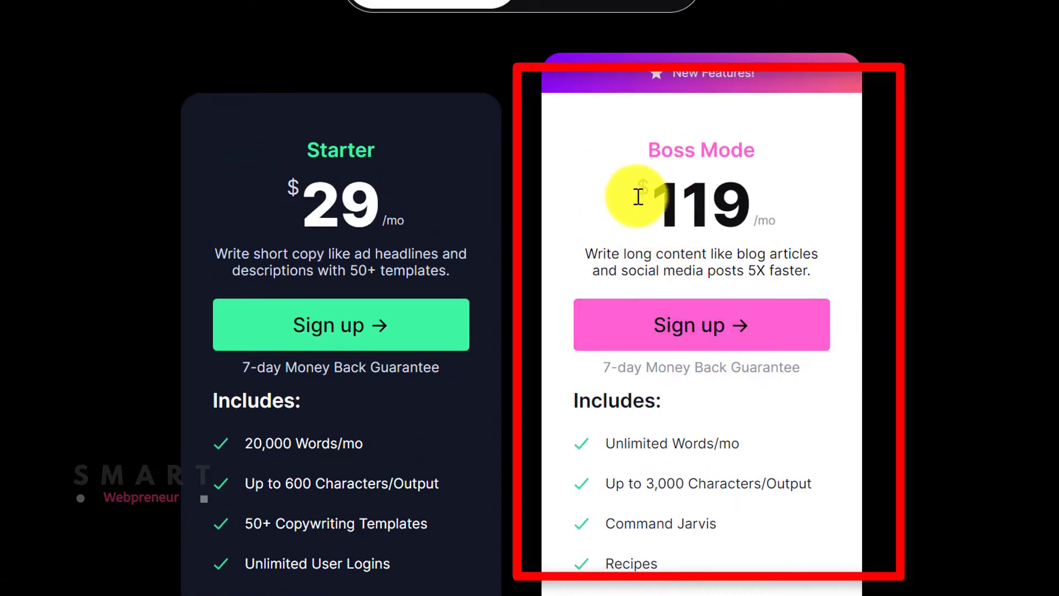
pyautogui.moveTo(634, 196); pyautogui.dragTo(772, 213)
pyautogui.click(778, 210)
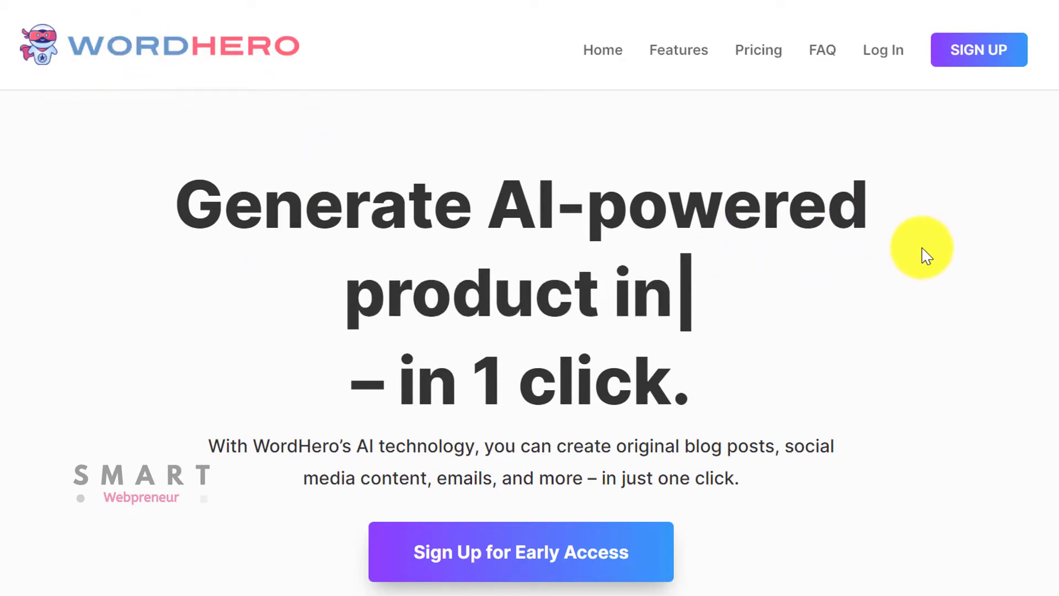
# Review the WordHero homepage introduction and its list of AI writing tools
pyautogui.scroll(-3, 910, 259)
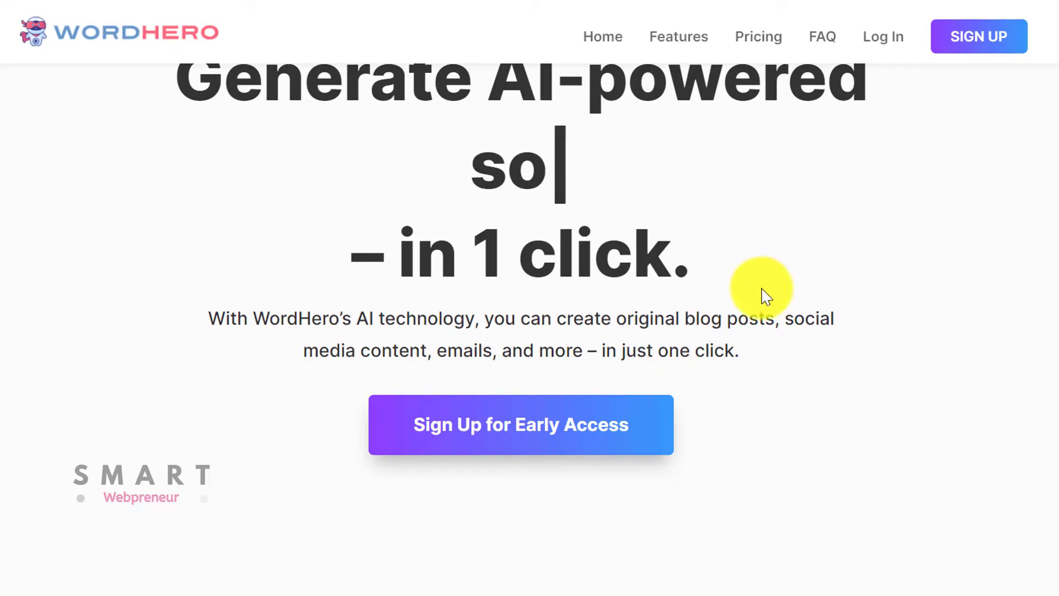
pyautogui.scroll(-3, 836, 287)
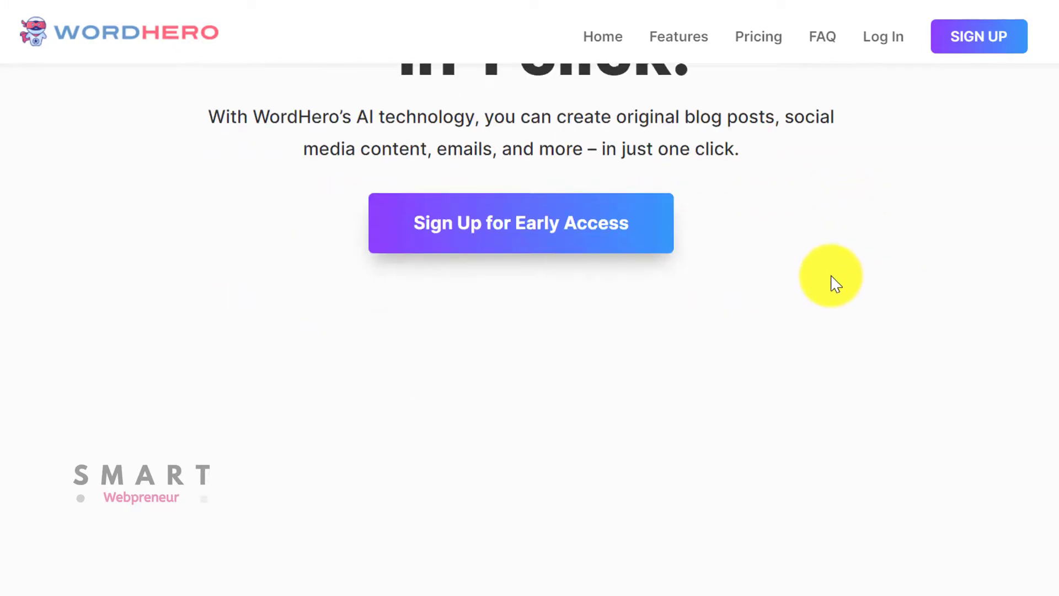
pyautogui.scroll(-4, 834, 284)
pyautogui.scroll(-2, 841, 267)
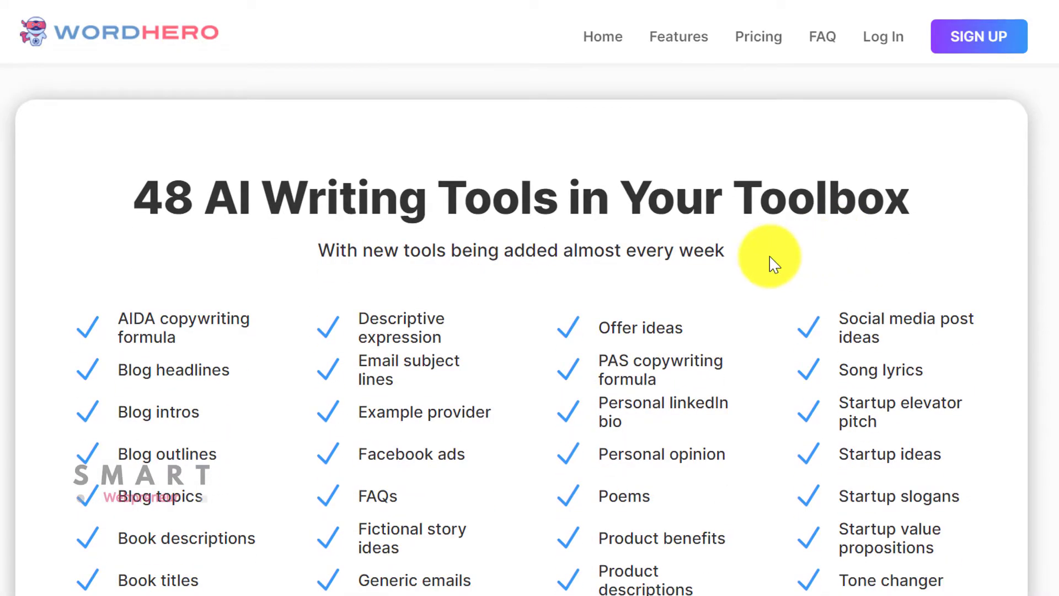
pyautogui.scroll(-2, 756, 224)
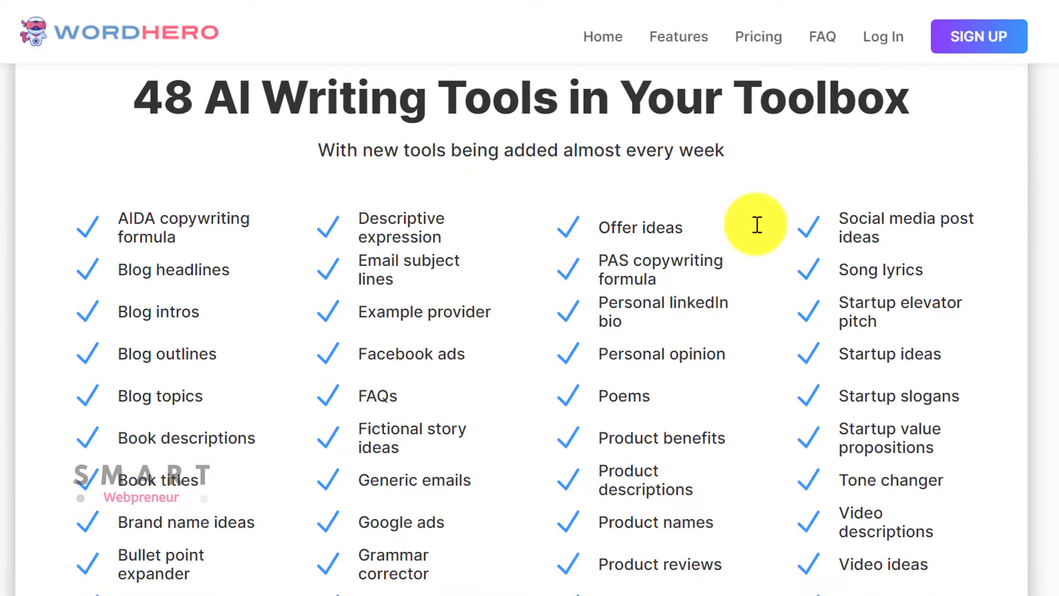
pyautogui.scroll(-2, 760, 229)
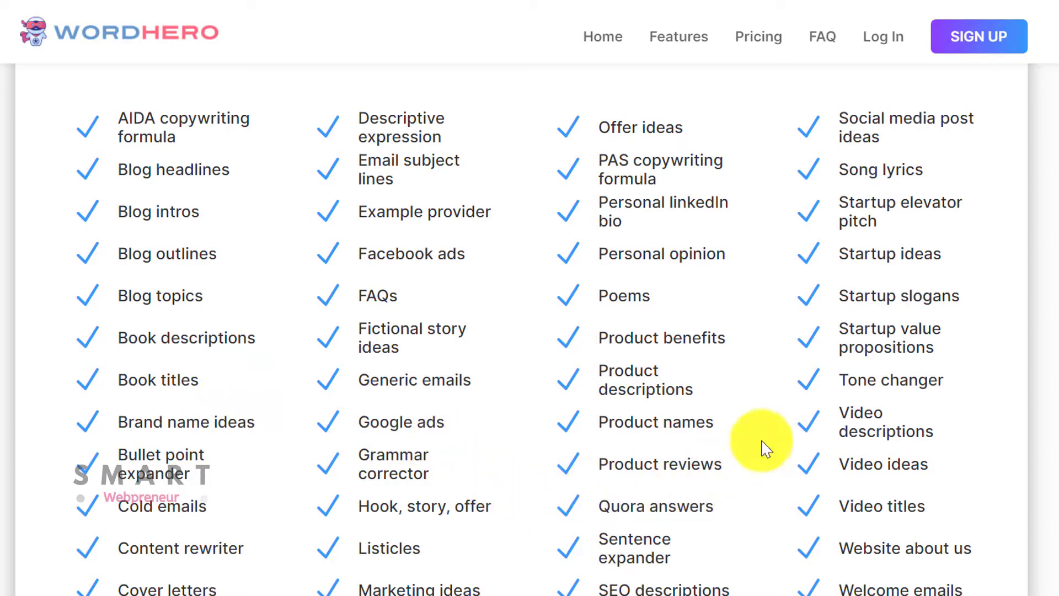
pyautogui.scroll(-2, 864, 411)
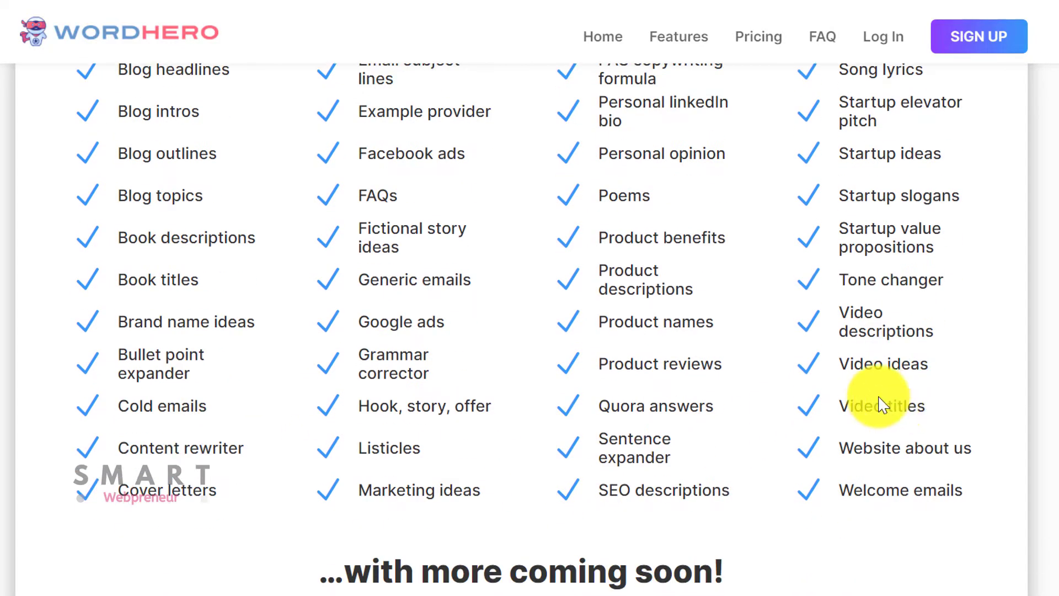
# Review the WordHero homepage sections on plagiarism-free content and sample generated snippets
pyautogui.scroll(-10, 877, 397)
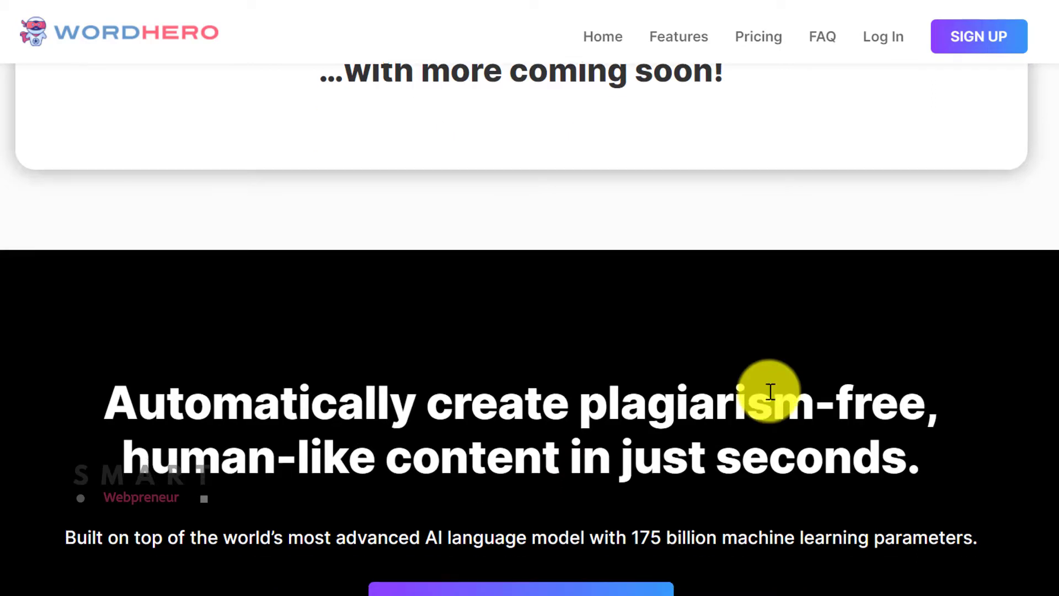
pyautogui.scroll(-3, 784, 371)
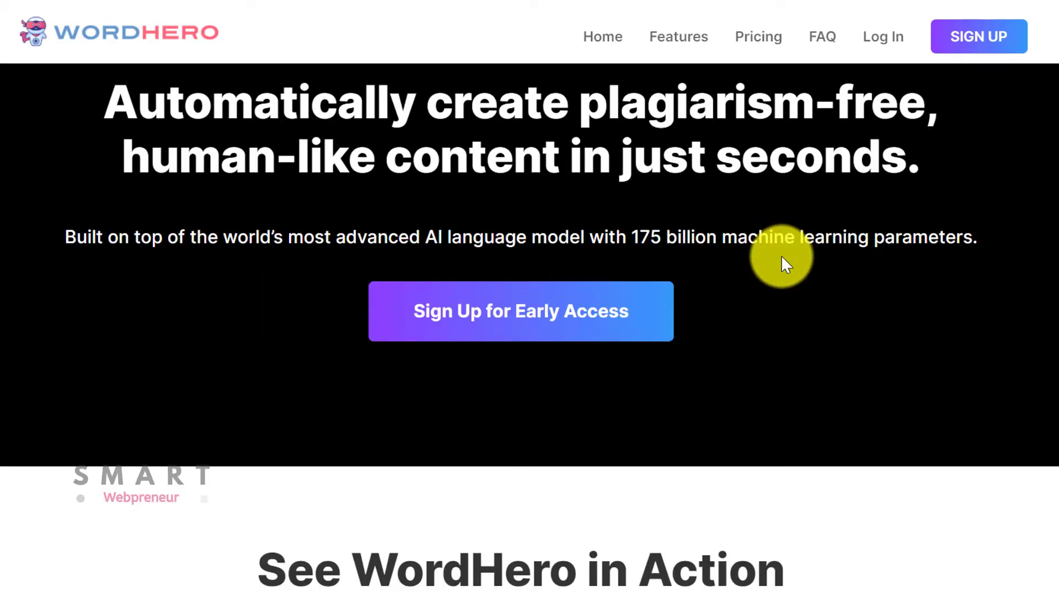
pyautogui.scroll(-5, 782, 258)
pyautogui.scroll(-5, 786, 265)
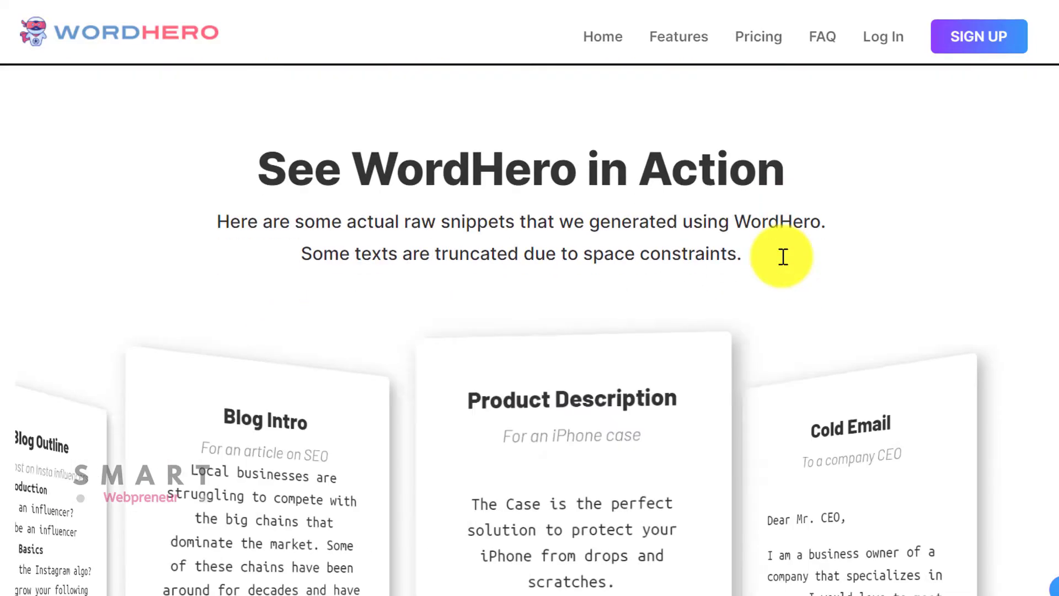
pyautogui.scroll(-2, 784, 260)
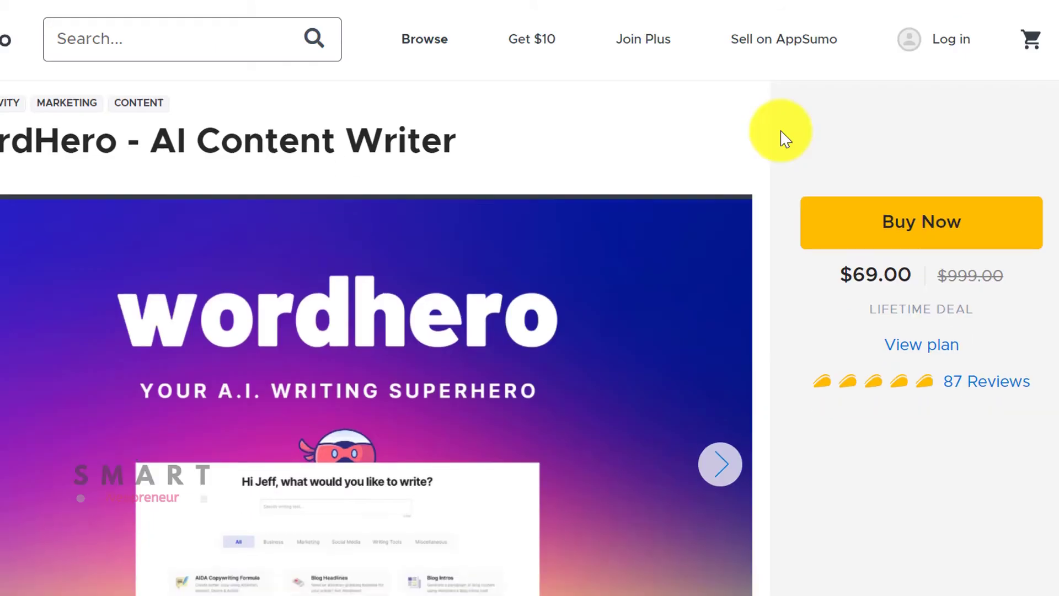
# Check the WordHero lifetime deal price on its AppSumo page and open the plan details
pyautogui.scroll(-2, 772, 155)
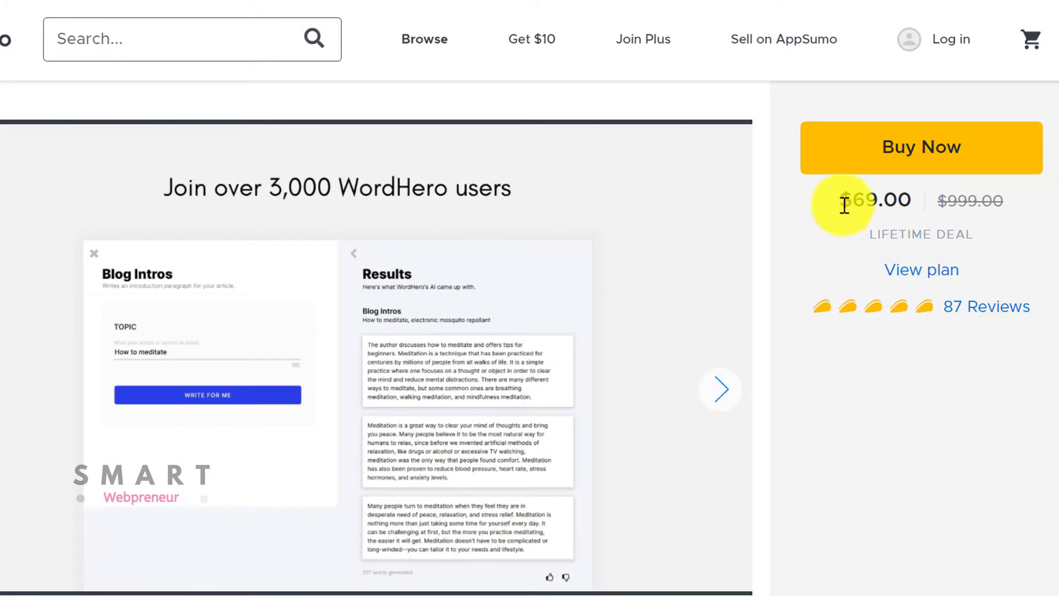
pyautogui.moveTo(841, 204); pyautogui.dragTo(921, 204)
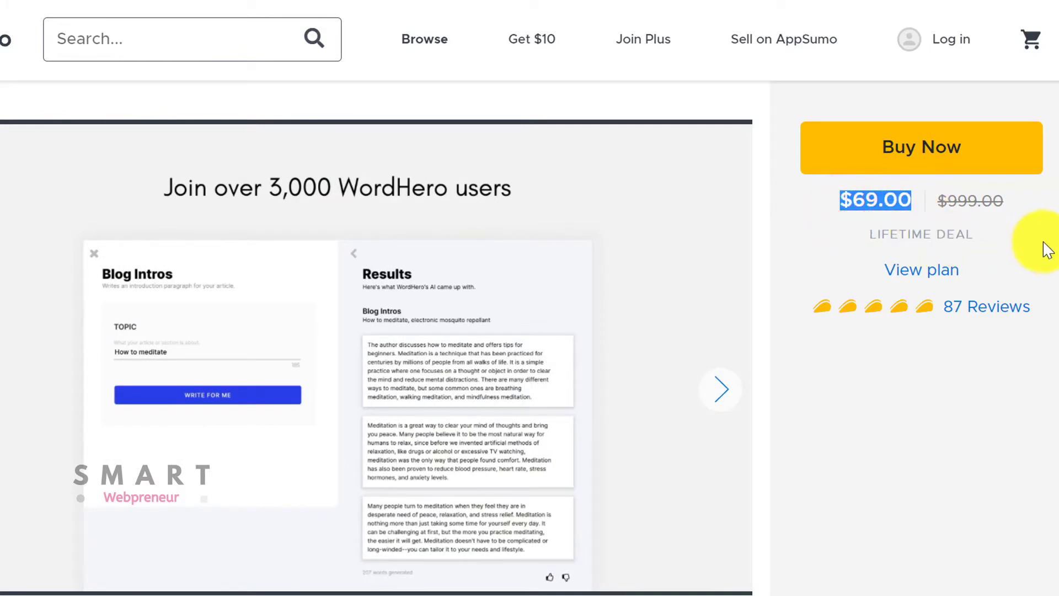
pyautogui.click(931, 274)
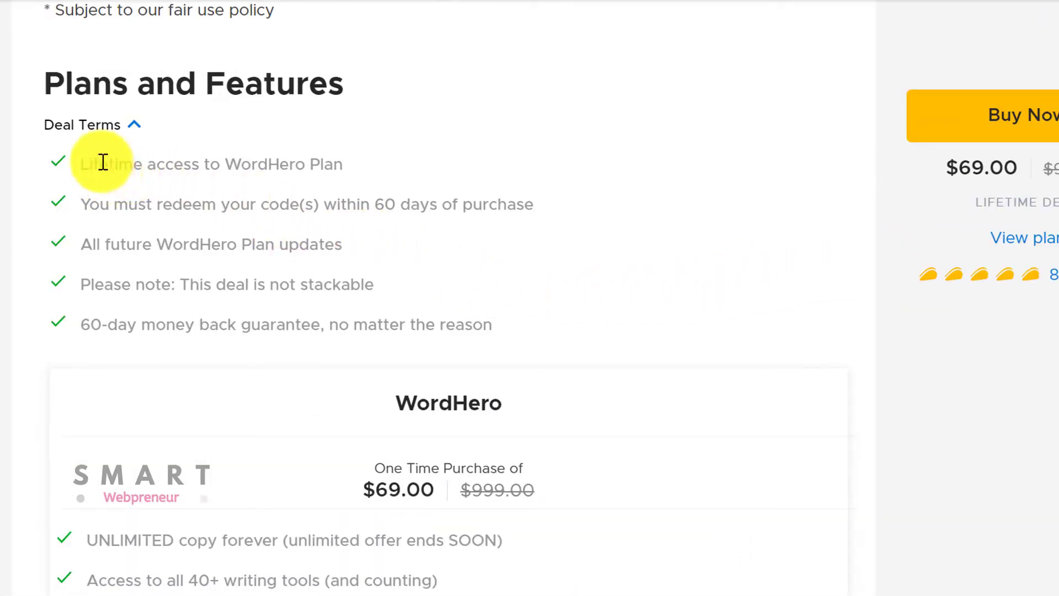
# Examine the WordHero deal terms on lifetime access and future plan updates, and the plan's feature list
pyautogui.moveTo(83, 166); pyautogui.dragTo(345, 166)
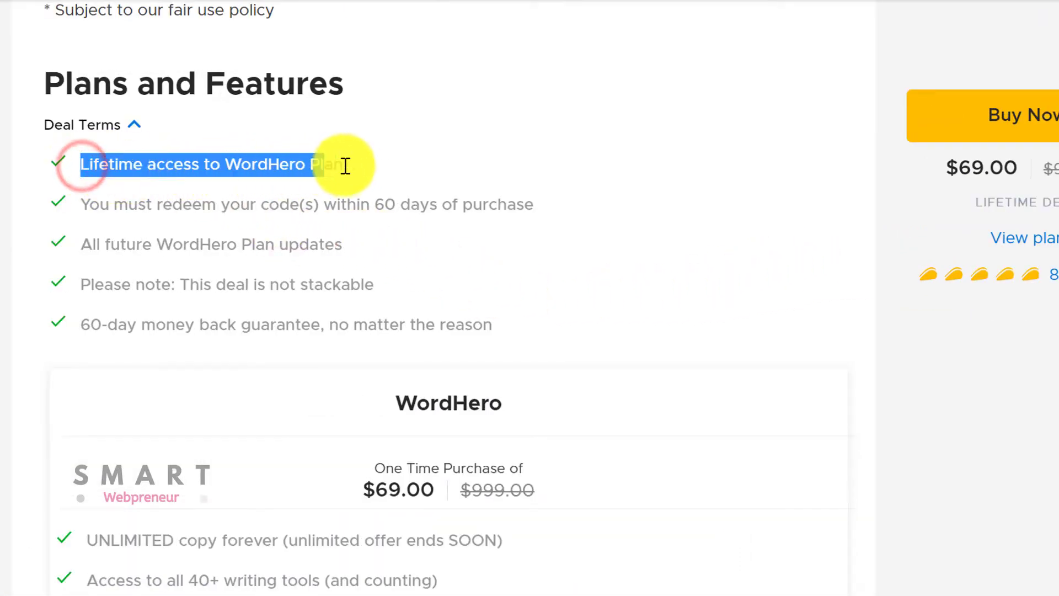
pyautogui.click(567, 171)
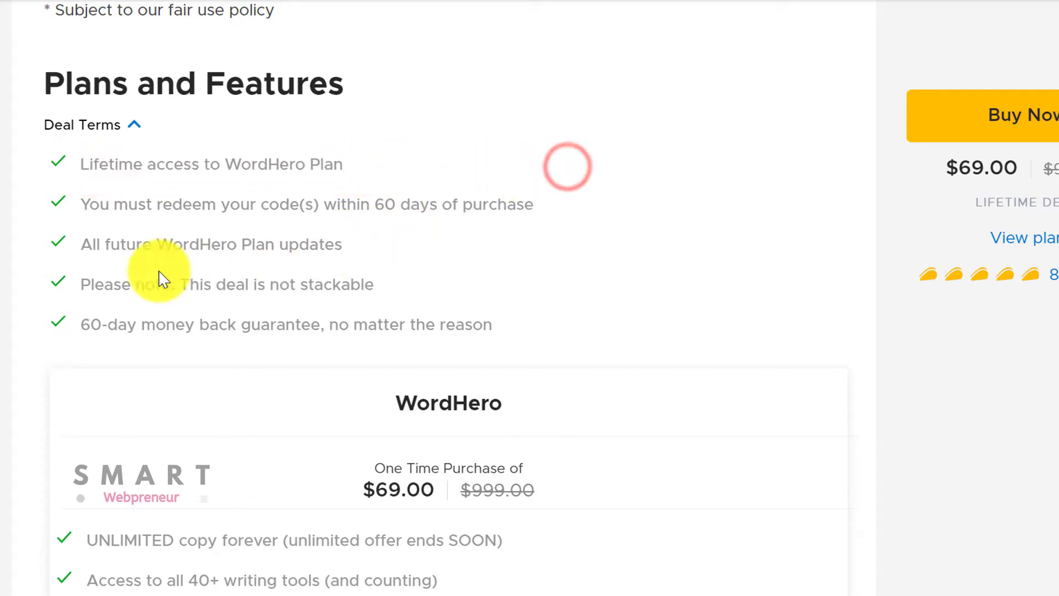
pyautogui.moveTo(84, 244); pyautogui.dragTo(426, 249)
pyautogui.click(427, 246)
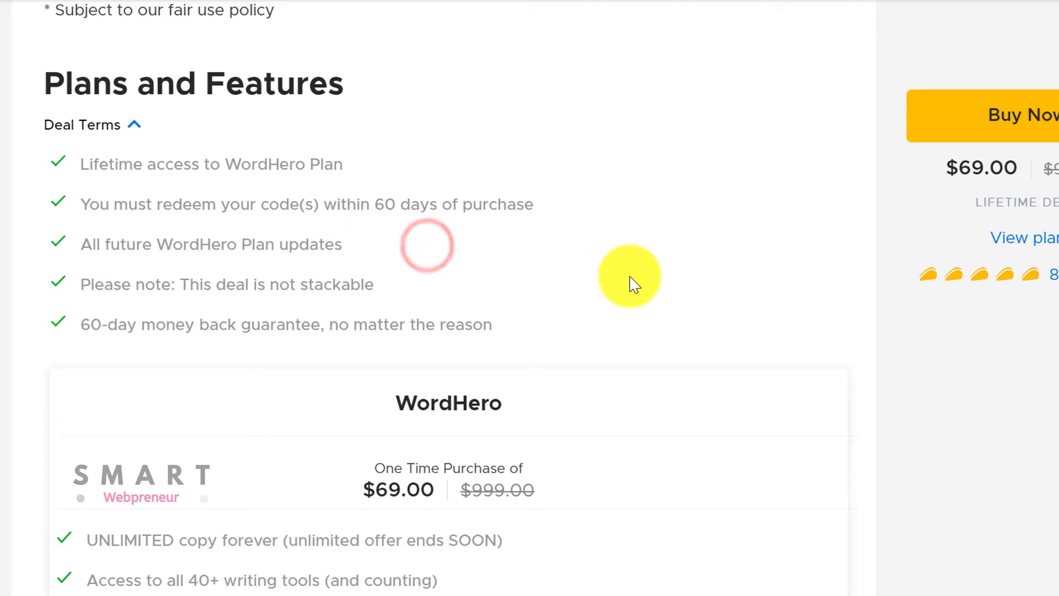
pyautogui.scroll(-5, 638, 272)
pyautogui.scroll(-2, 640, 269)
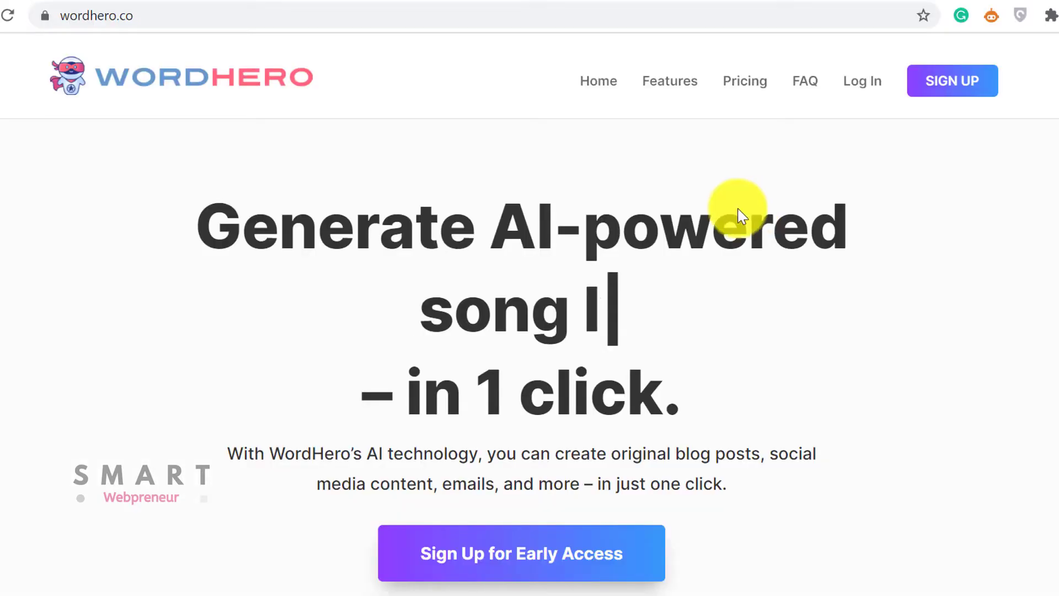
# Log in to the WordHero app from its homepage and filter the writing tools by the Business category
pyautogui.click(865, 87)
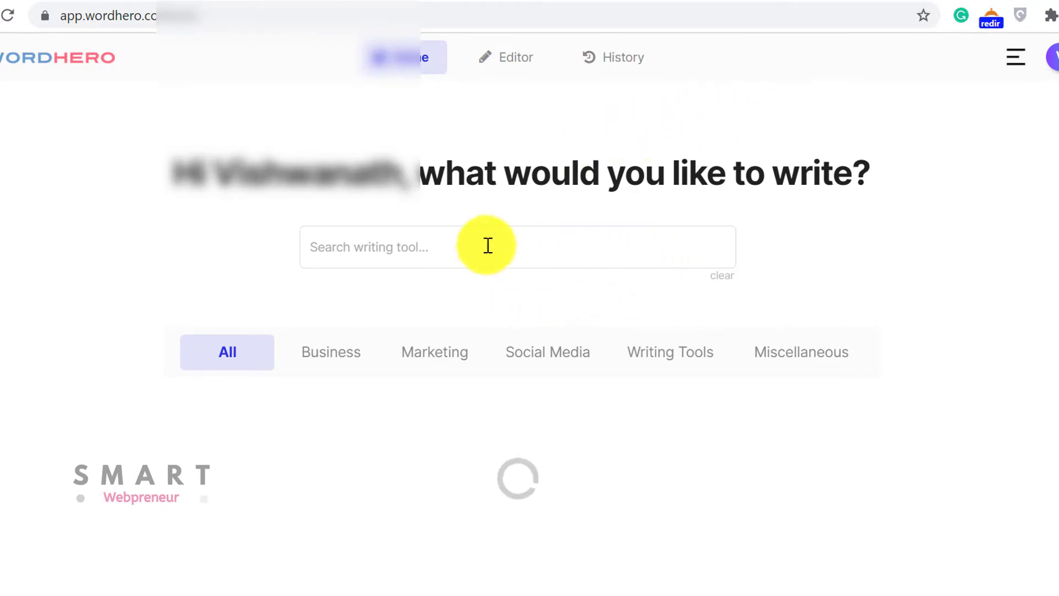
pyautogui.scroll(-3, 834, 204)
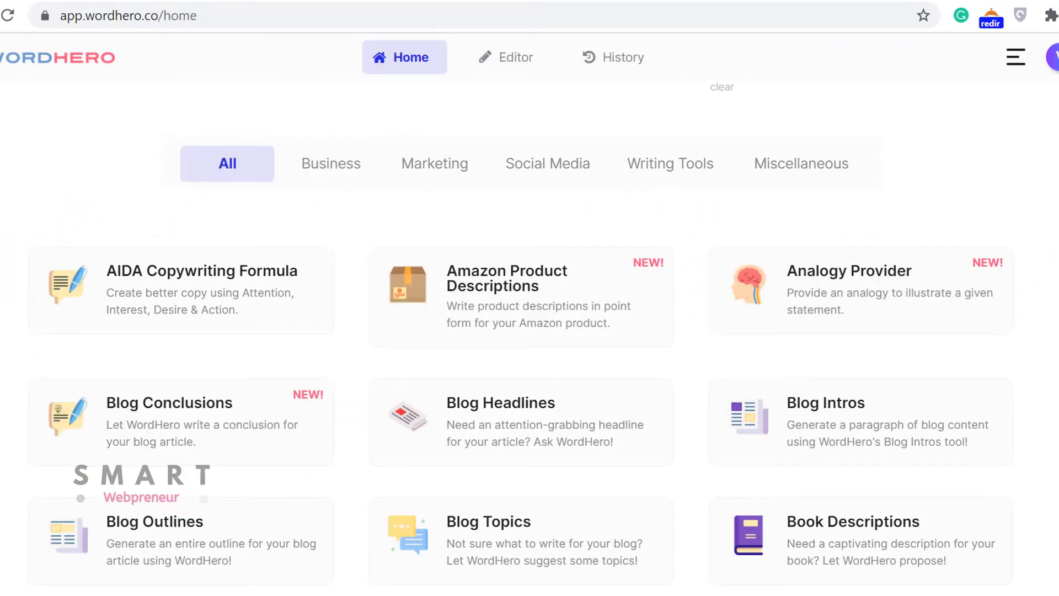
pyautogui.scroll(-5, 525, 326)
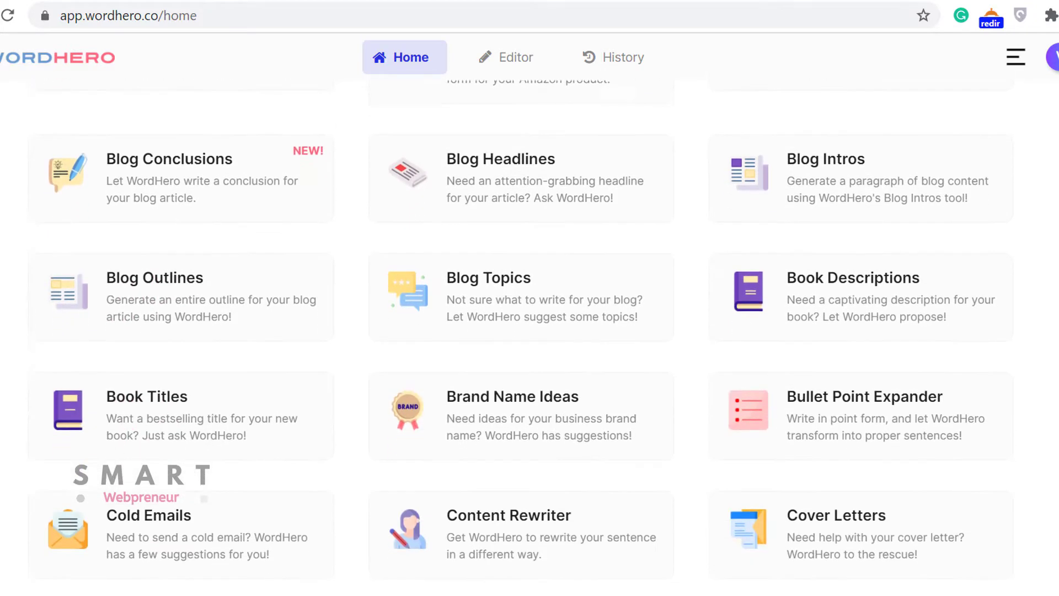
pyautogui.scroll(-2, 525, 325)
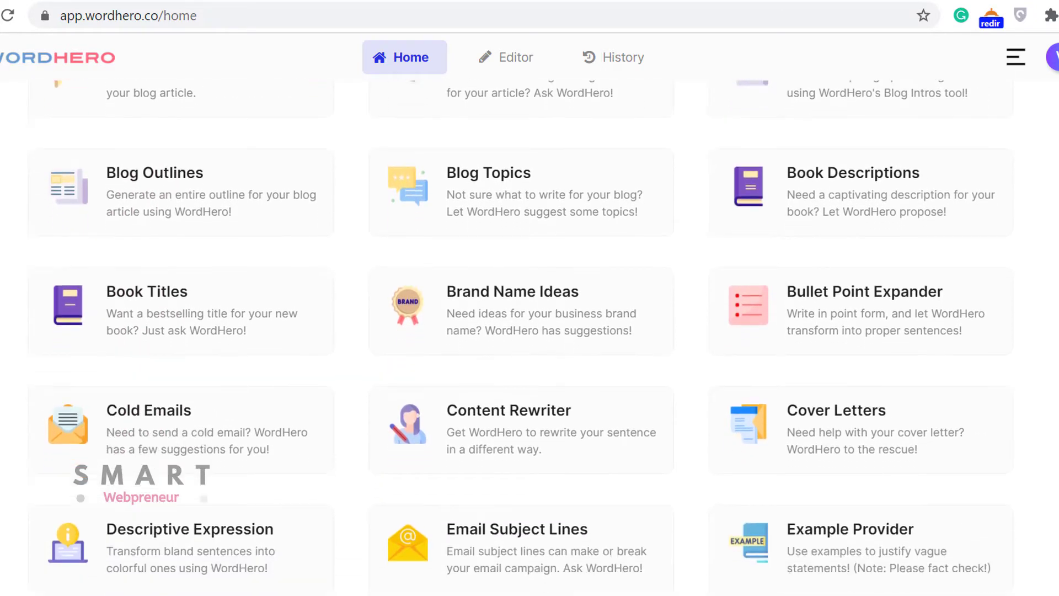
pyautogui.scroll(-10, 526, 326)
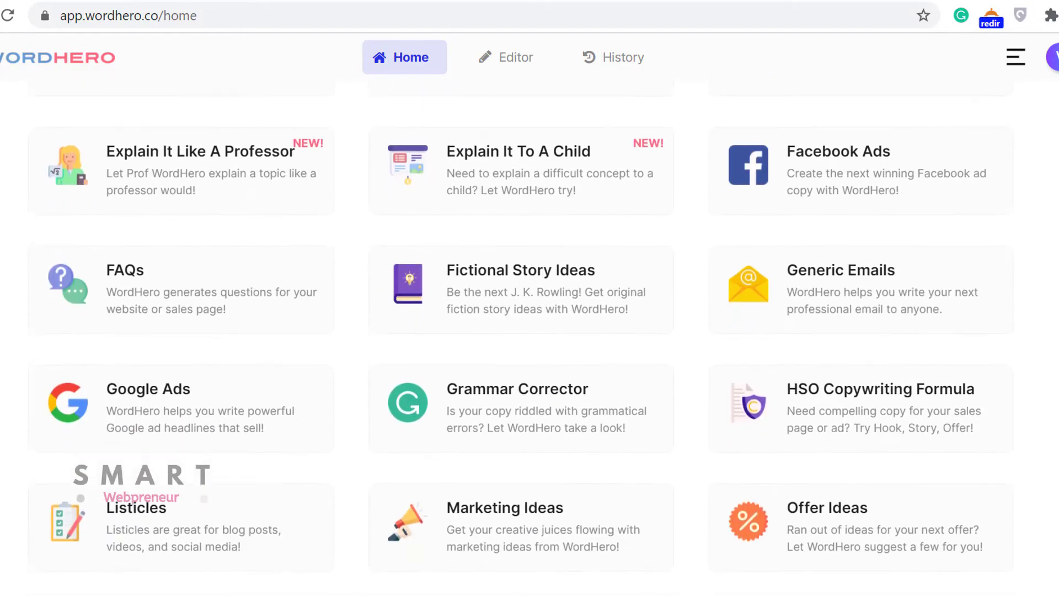
pyautogui.scroll(-12, 525, 325)
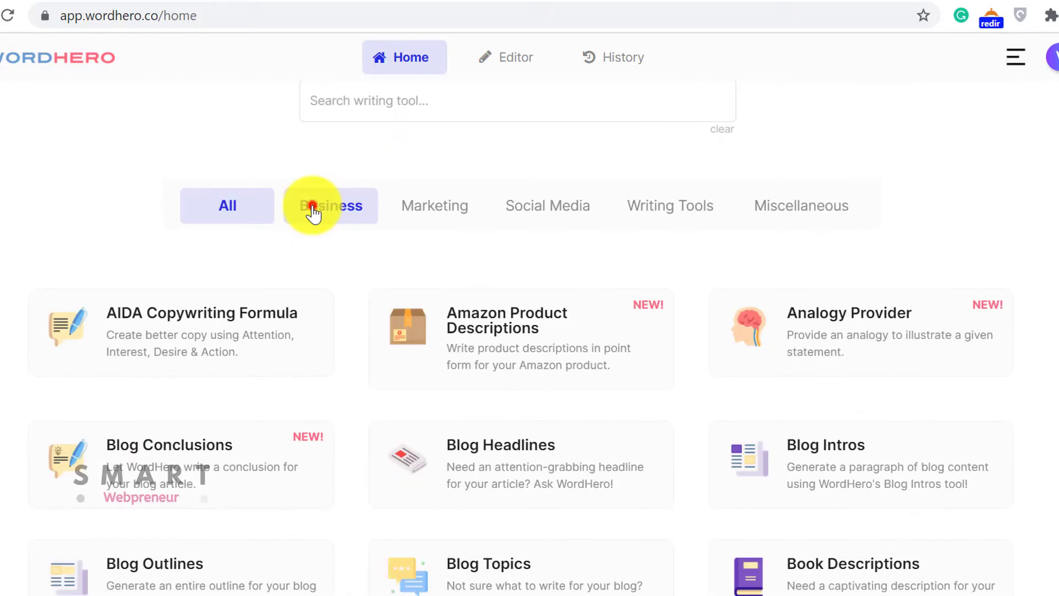
pyautogui.click(312, 209)
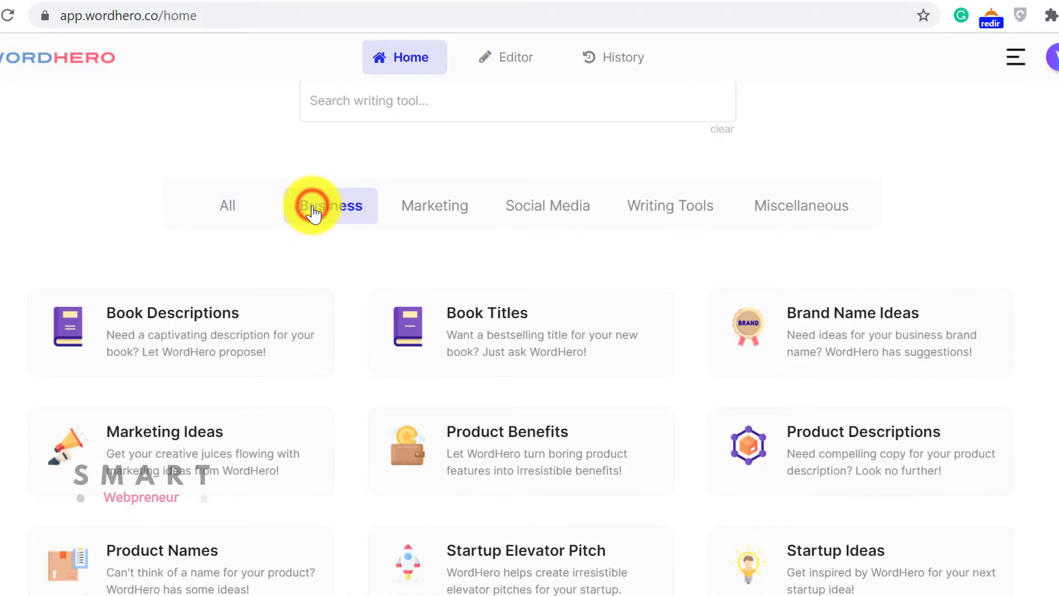
# Browse the writing tools in the Marketing, Social Media, Writing Tools and Miscellaneous categories
pyautogui.click(462, 209)
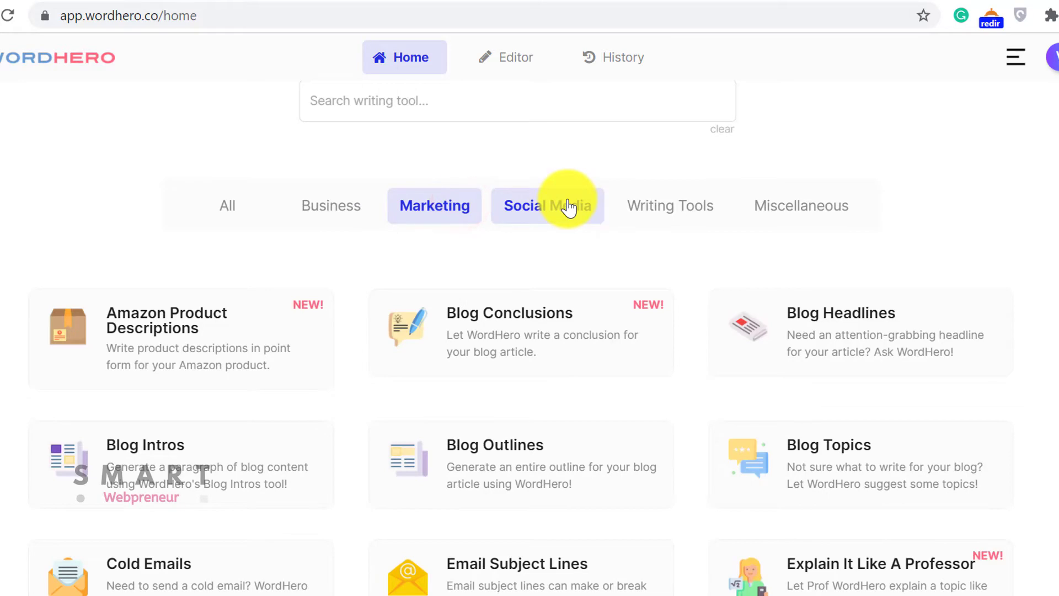
pyautogui.click(568, 207)
pyautogui.click(661, 204)
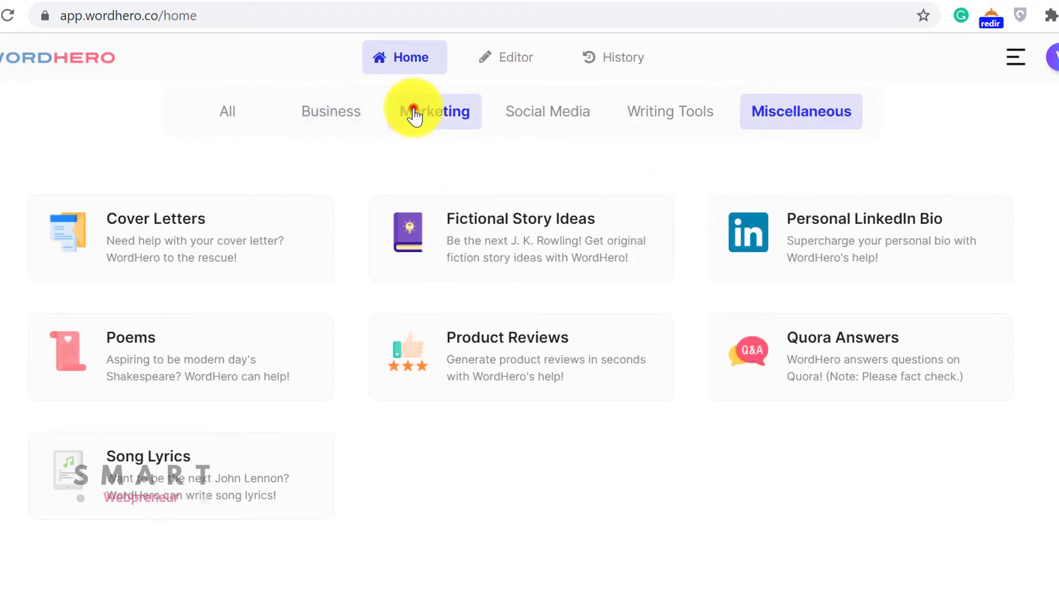
# Generate blog intros with the Blog Intros marketing tool for the topic "How to Make Money Online as a Beginner"
pyautogui.click(414, 117)
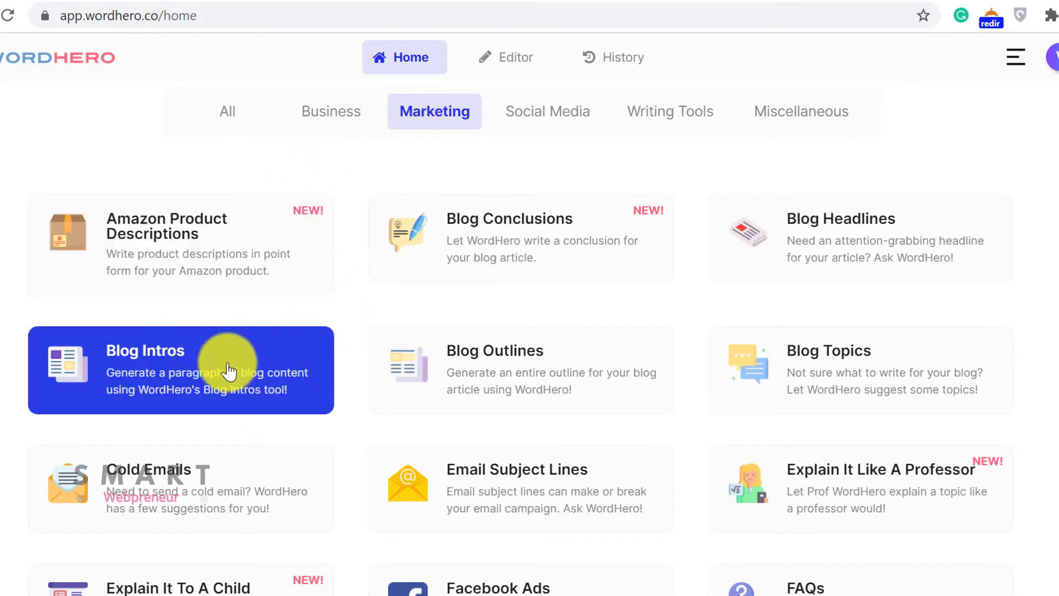
pyautogui.click(175, 380)
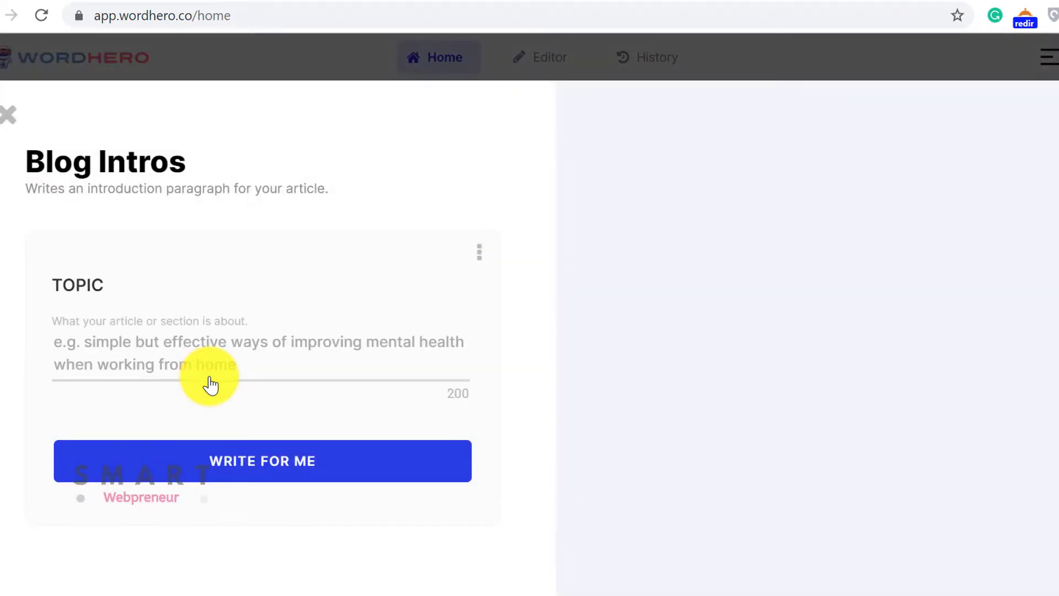
pyautogui.scroll(-2, 444, 303)
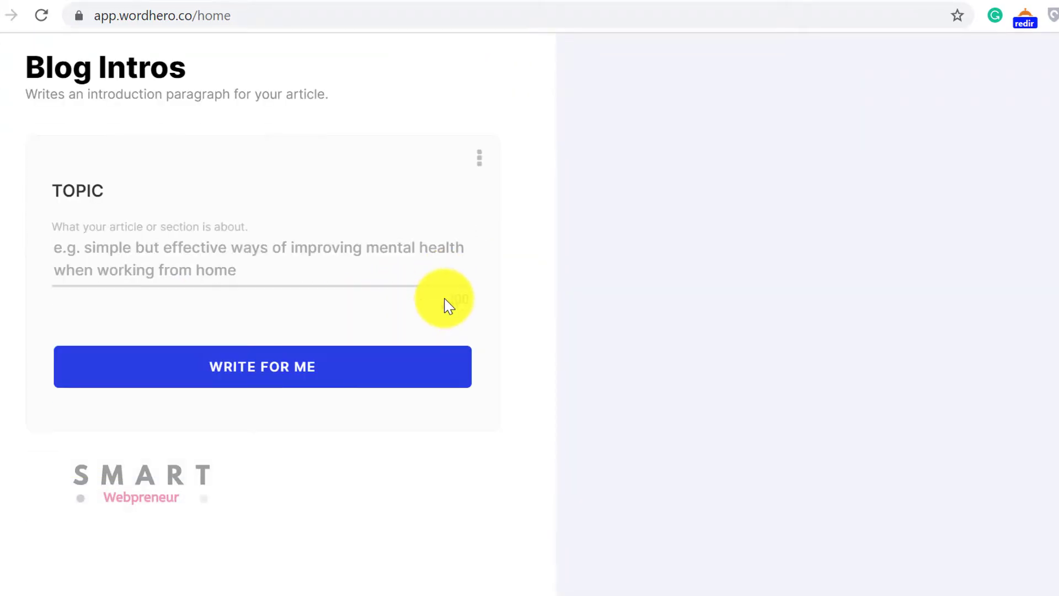
pyautogui.click(155, 274)
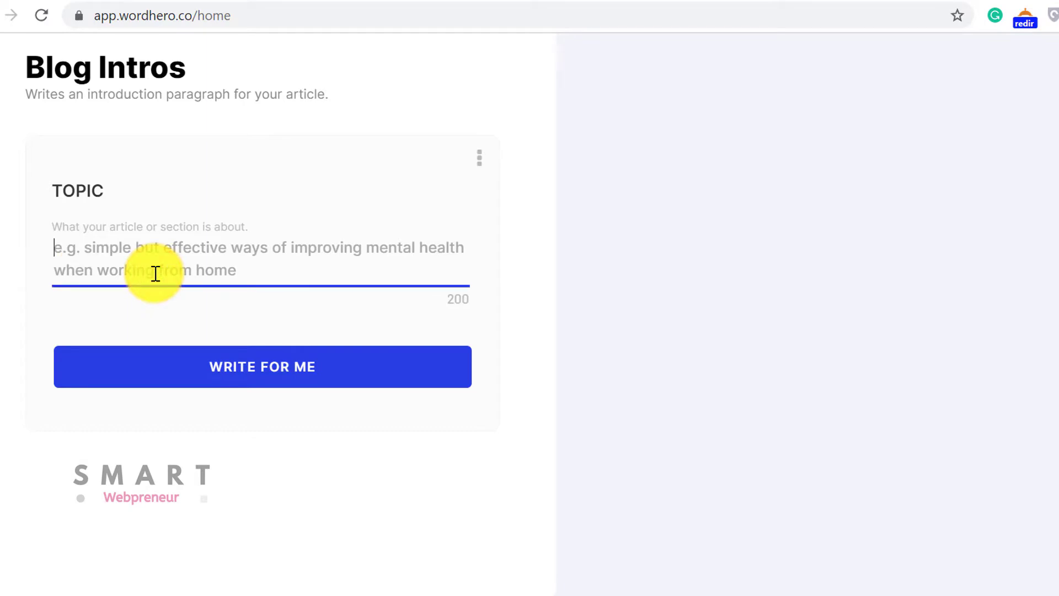
pyautogui.write('H')
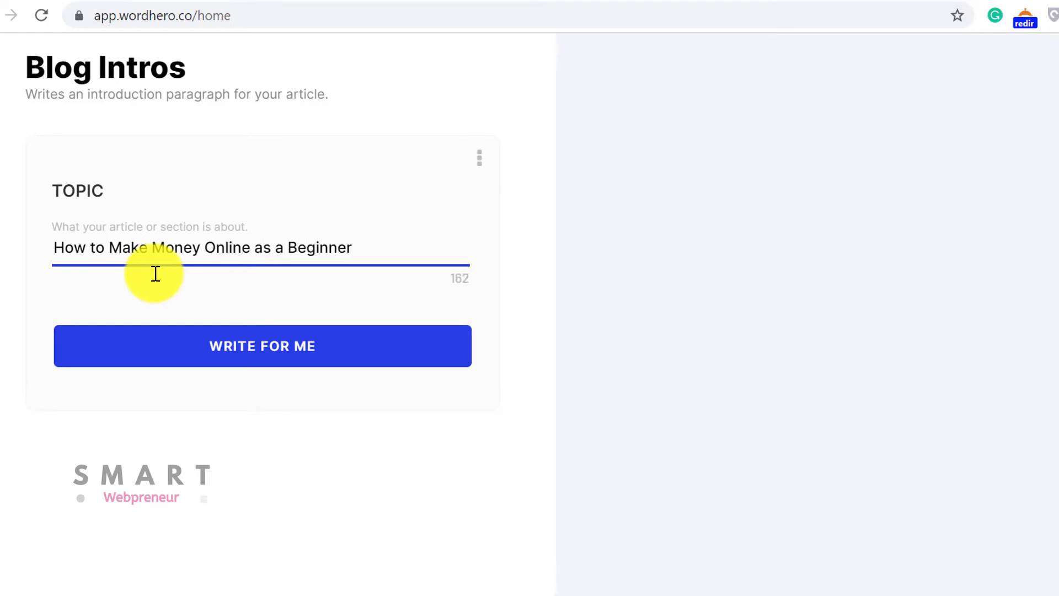
pyautogui.click(233, 356)
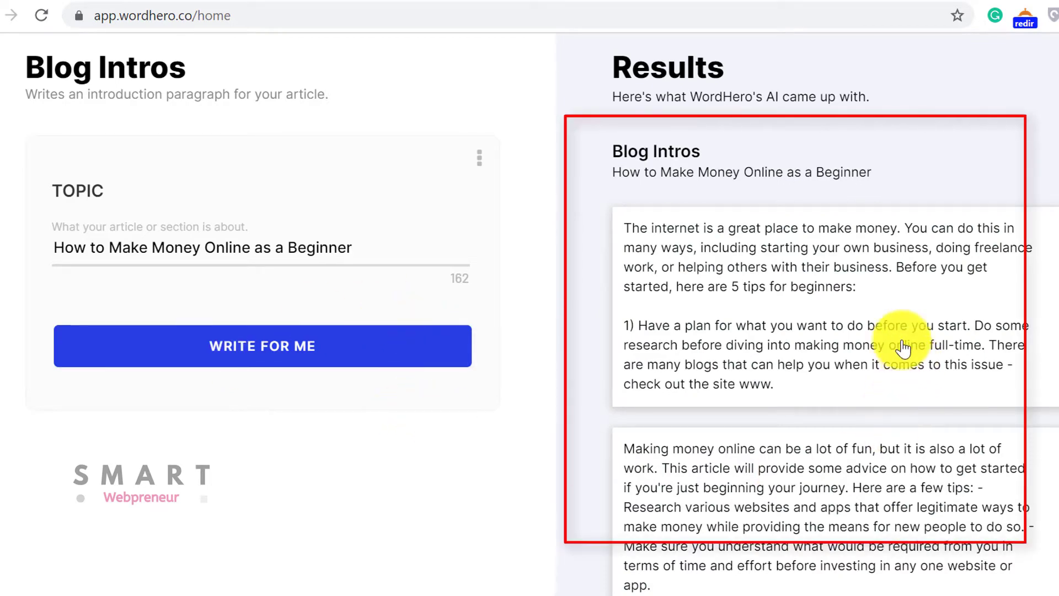
pyautogui.scroll(-2, 870, 239)
pyautogui.scroll(2, 869, 239)
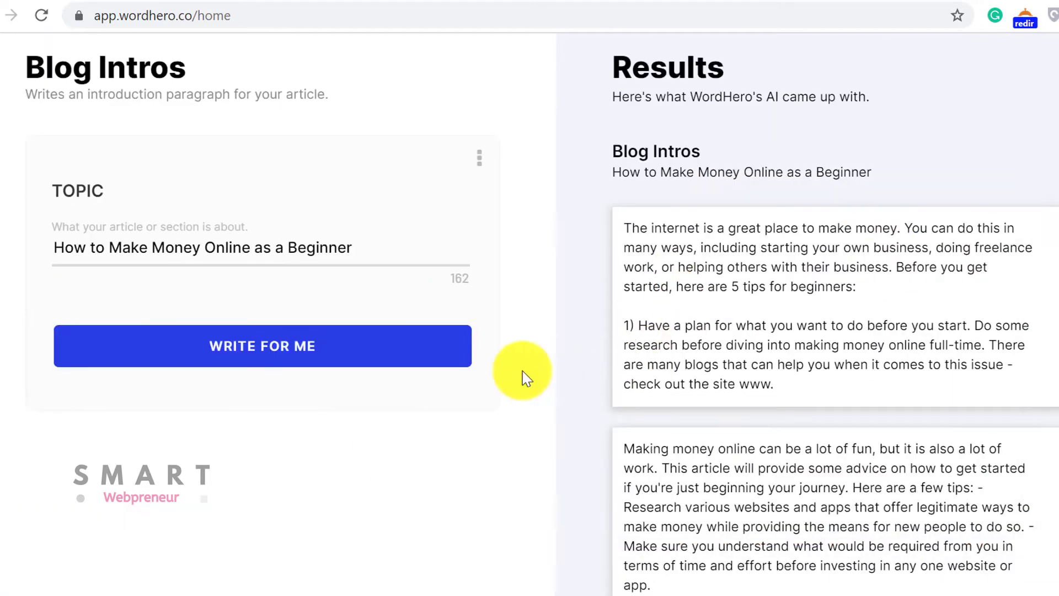
# Generate a fresh set of blog intros for the same topic and review the results
pyautogui.click(274, 360)
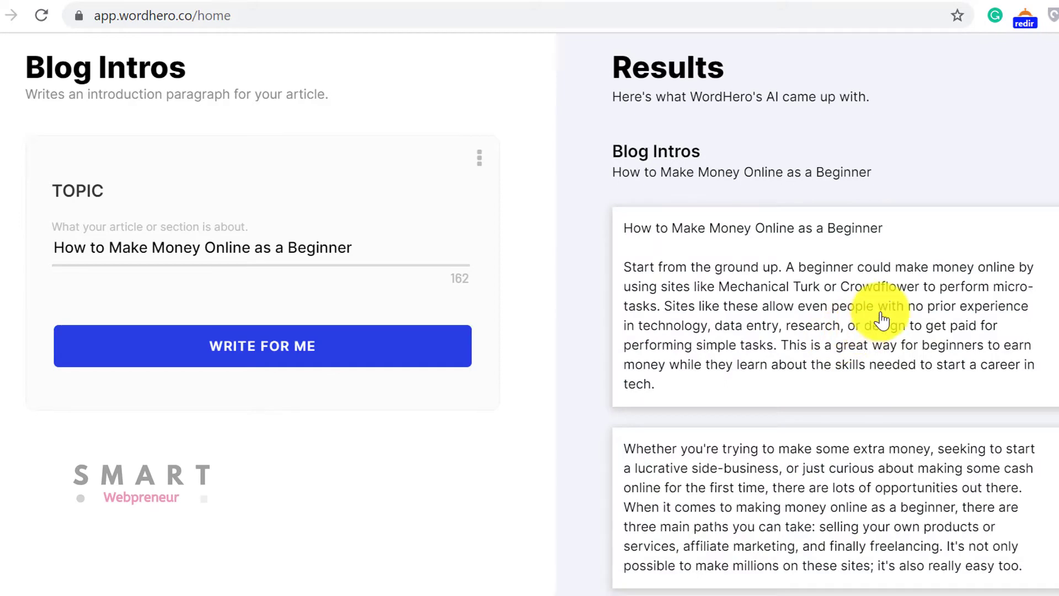
pyautogui.scroll(-2, 882, 320)
pyautogui.scroll(-2, 883, 319)
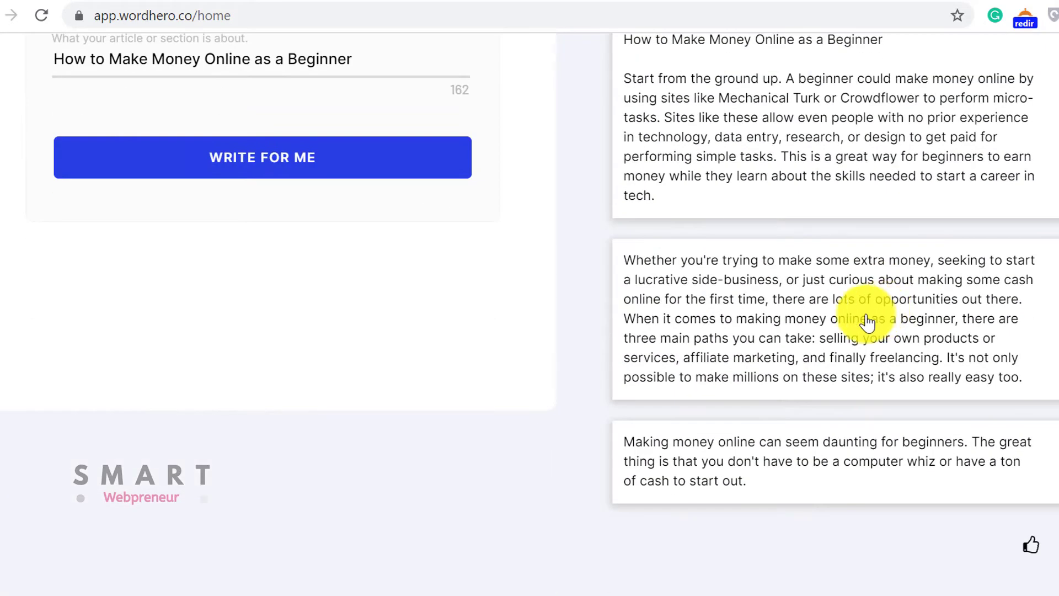
pyautogui.scroll(2, 823, 318)
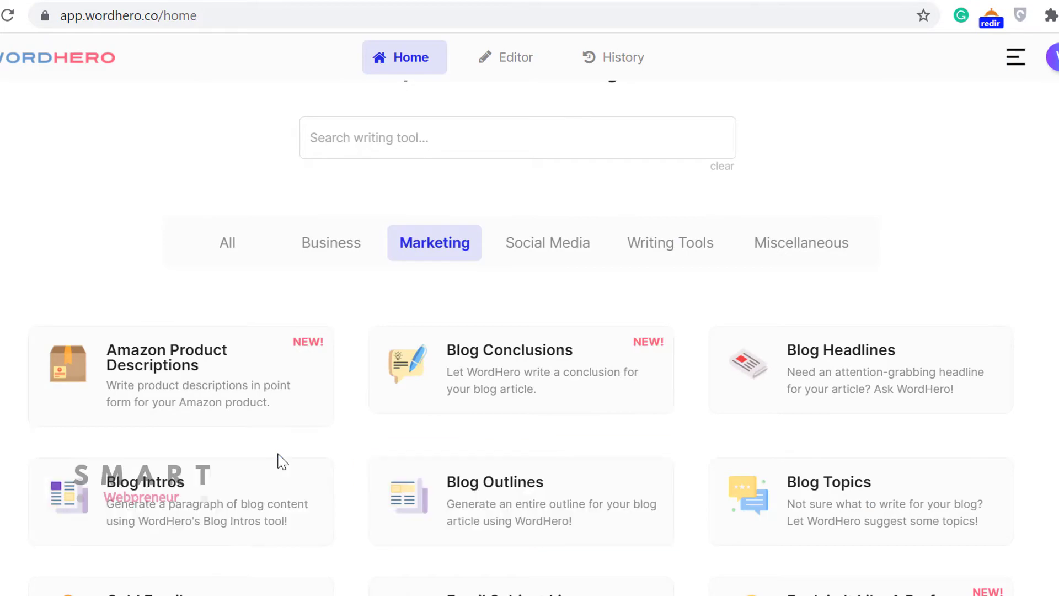
# Generate listicle items with the Listicles tool for the short description "Advantages of working from home"
pyautogui.scroll(-8, 298, 458)
pyautogui.scroll(-4, 305, 455)
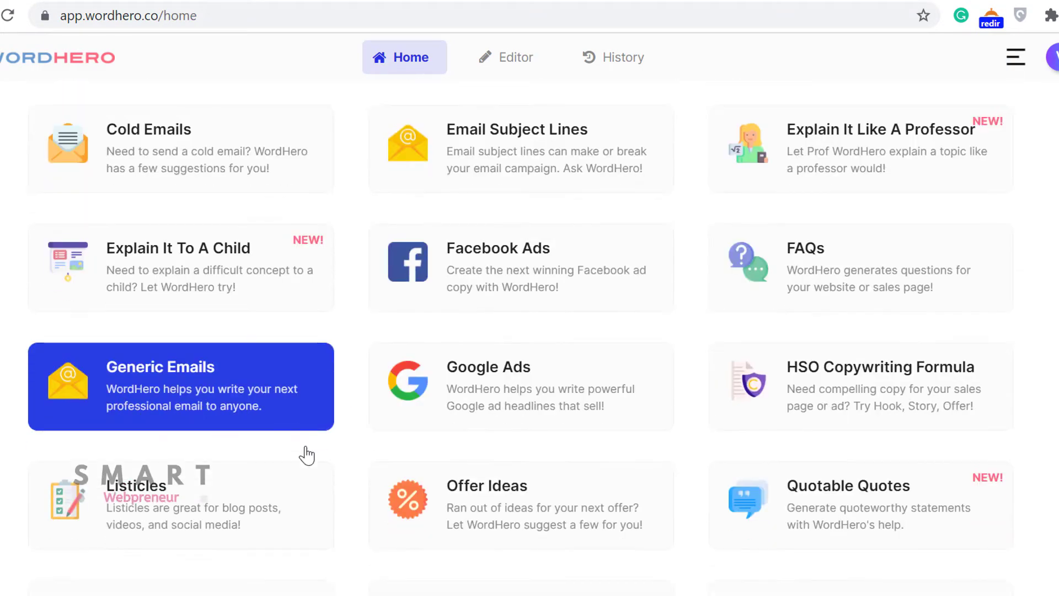
pyautogui.click(225, 427)
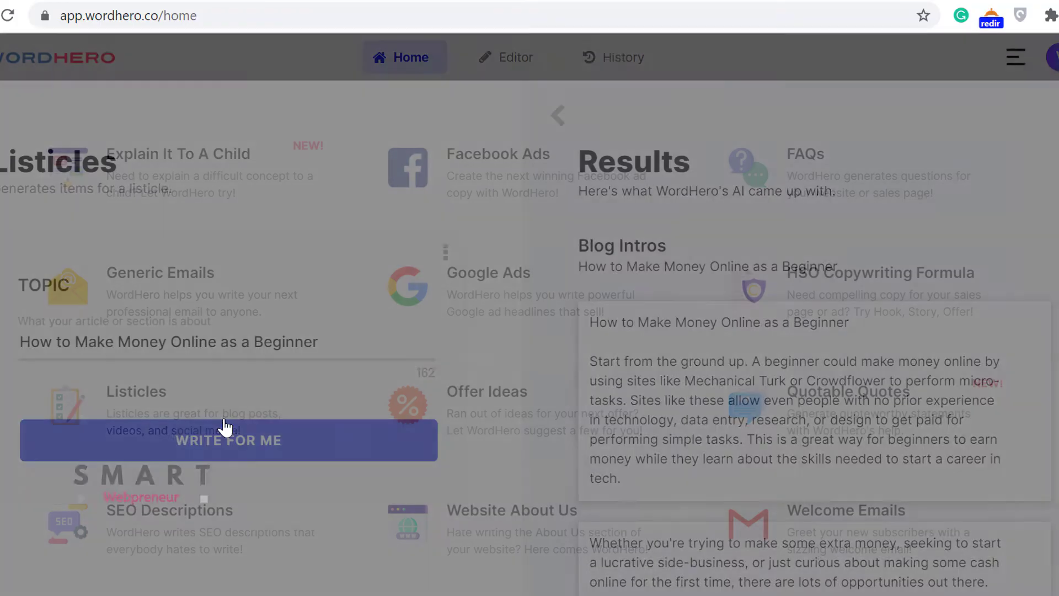
pyautogui.tripleClick(328, 333)
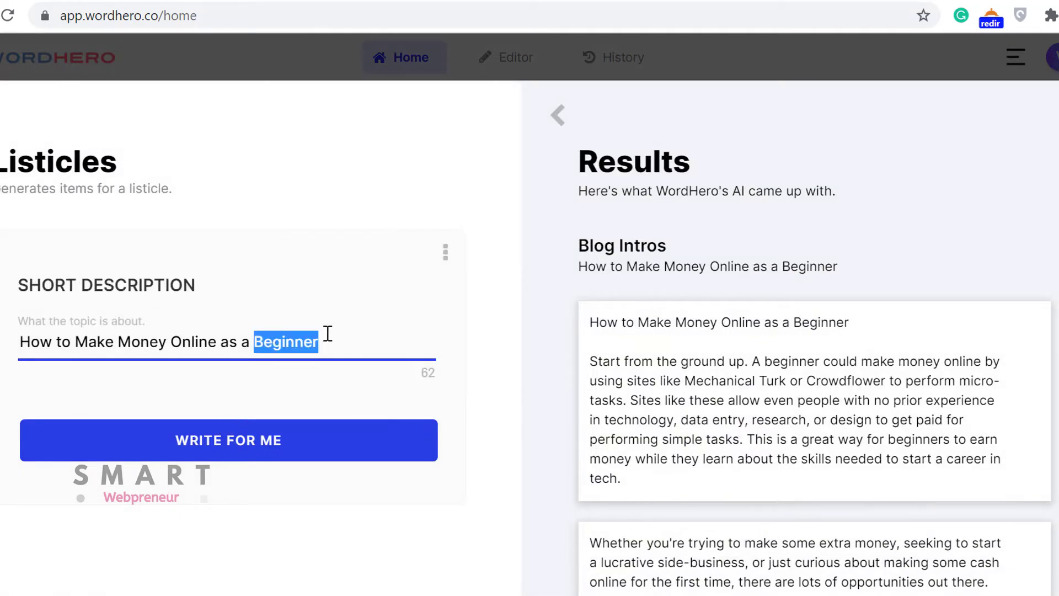
pyautogui.write('Advantages of working from home')
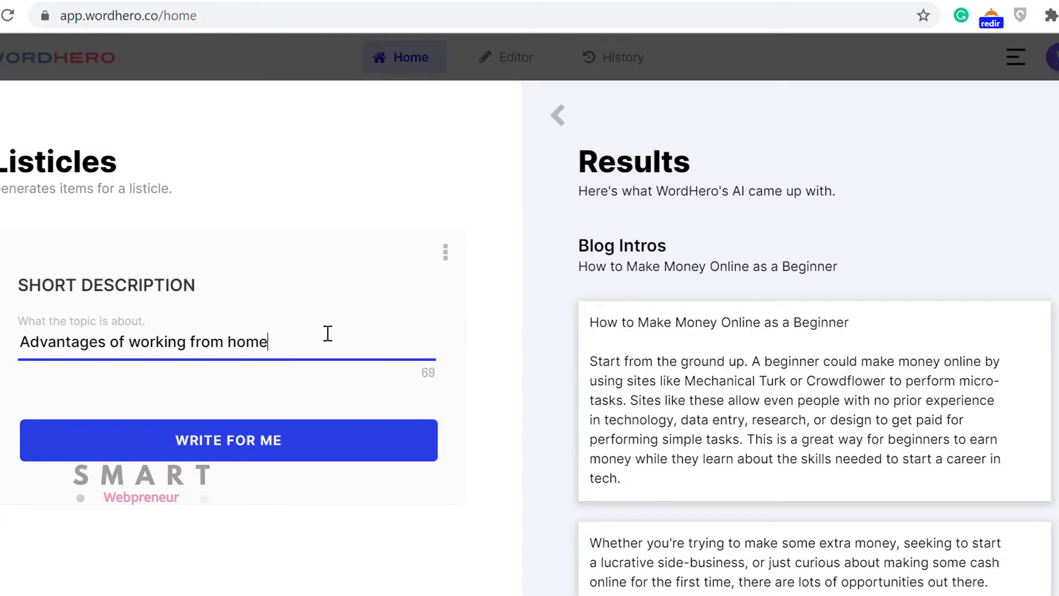
pyautogui.click(216, 457)
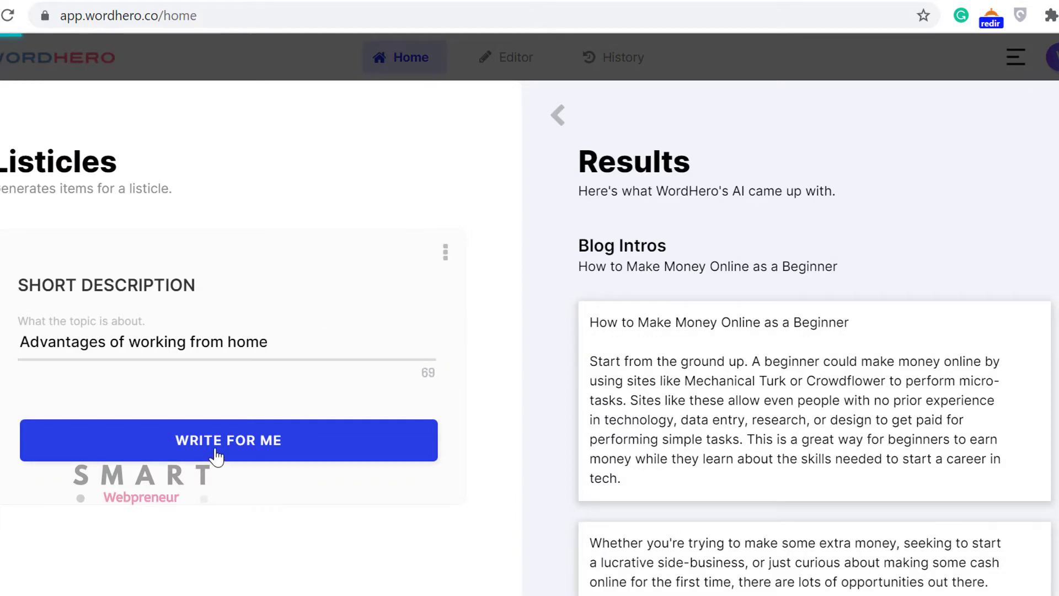
pyautogui.click(216, 457)
pyautogui.scroll(-2, 740, 319)
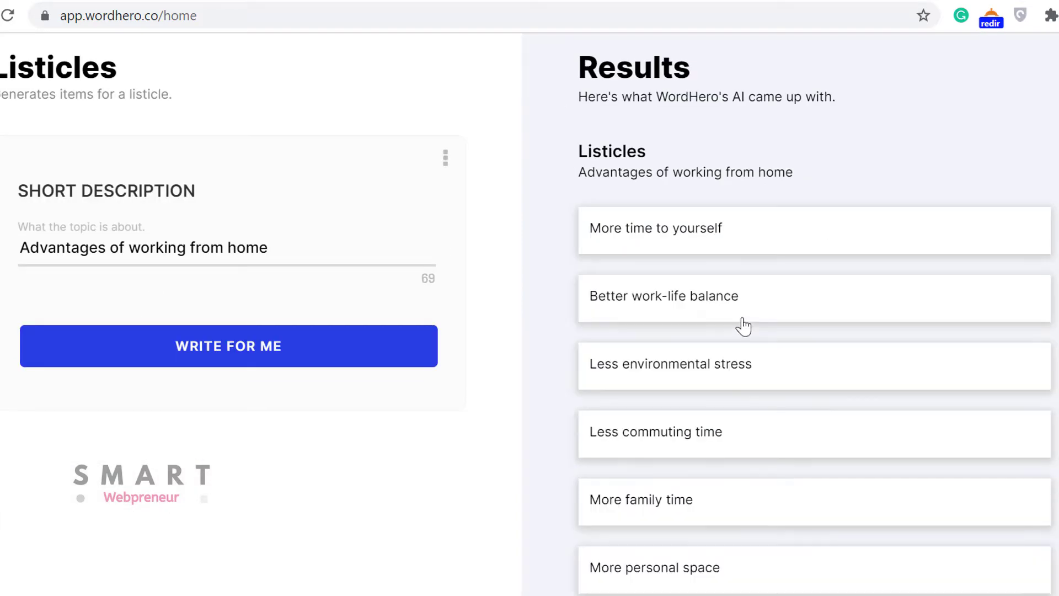
pyautogui.scroll(-2, 761, 248)
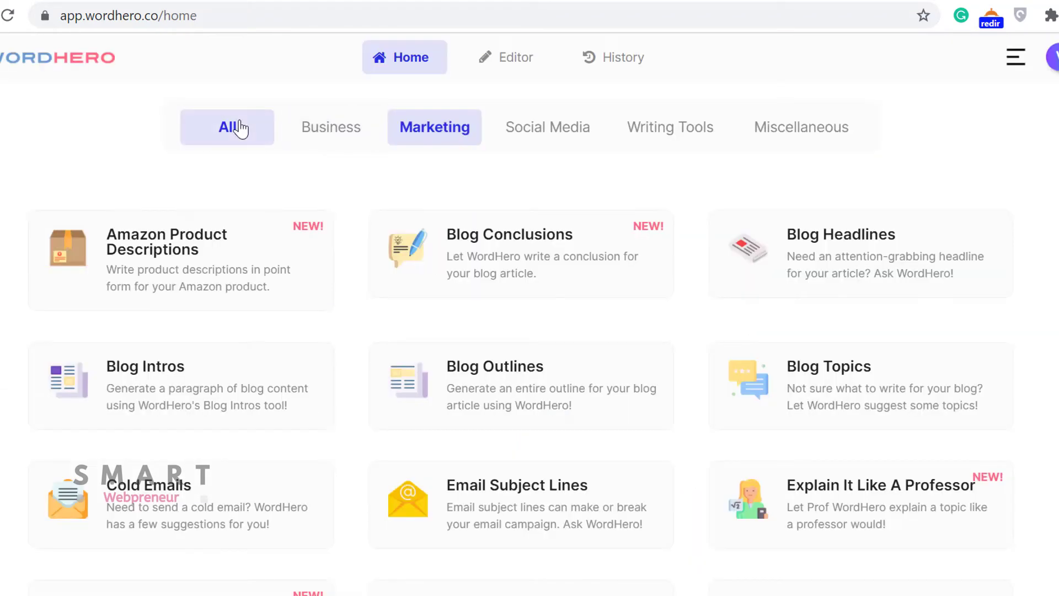
# Show all writing tools without a category filter and look through the full list
pyautogui.click(239, 125)
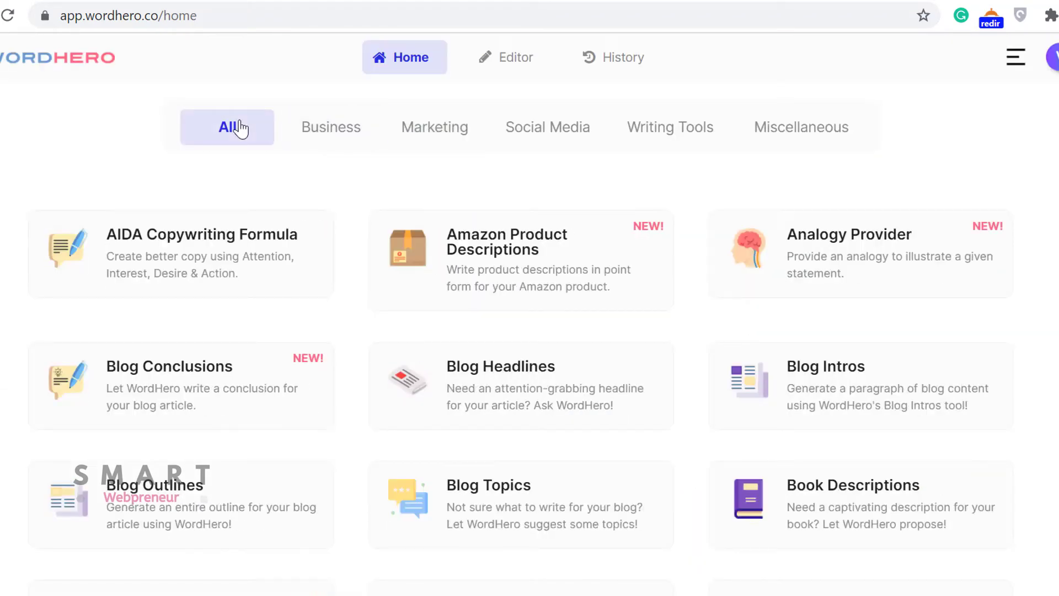
pyautogui.scroll(-5, 472, 265)
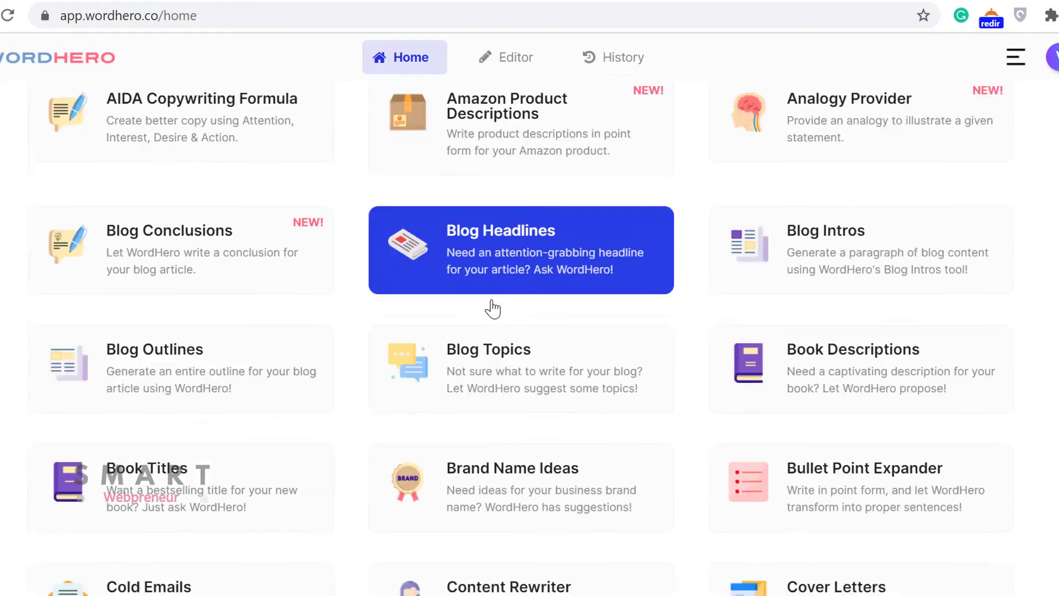
pyautogui.scroll(-7, 762, 324)
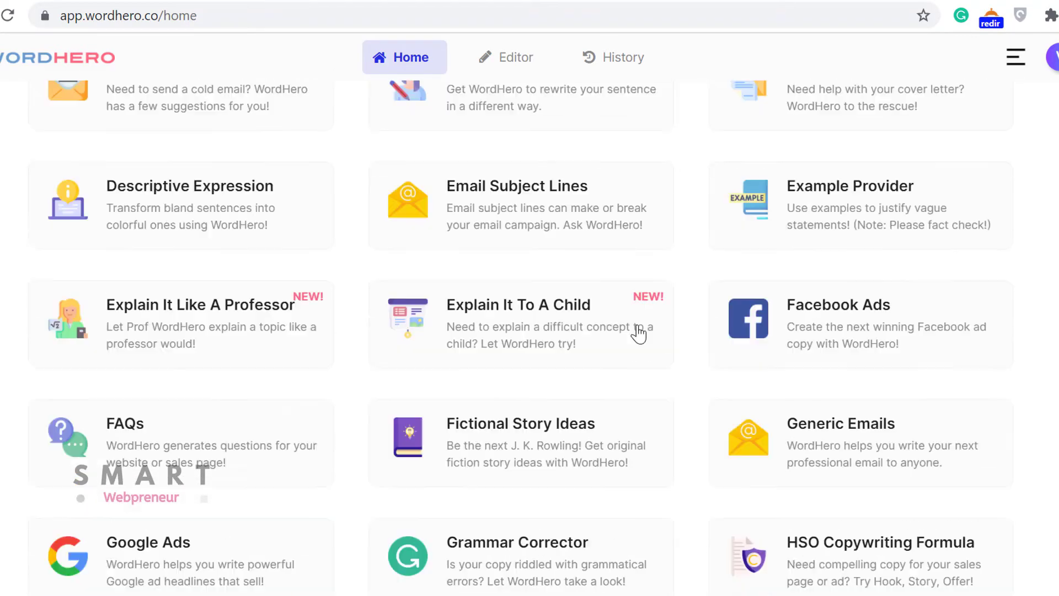
pyautogui.scroll(-9, 568, 342)
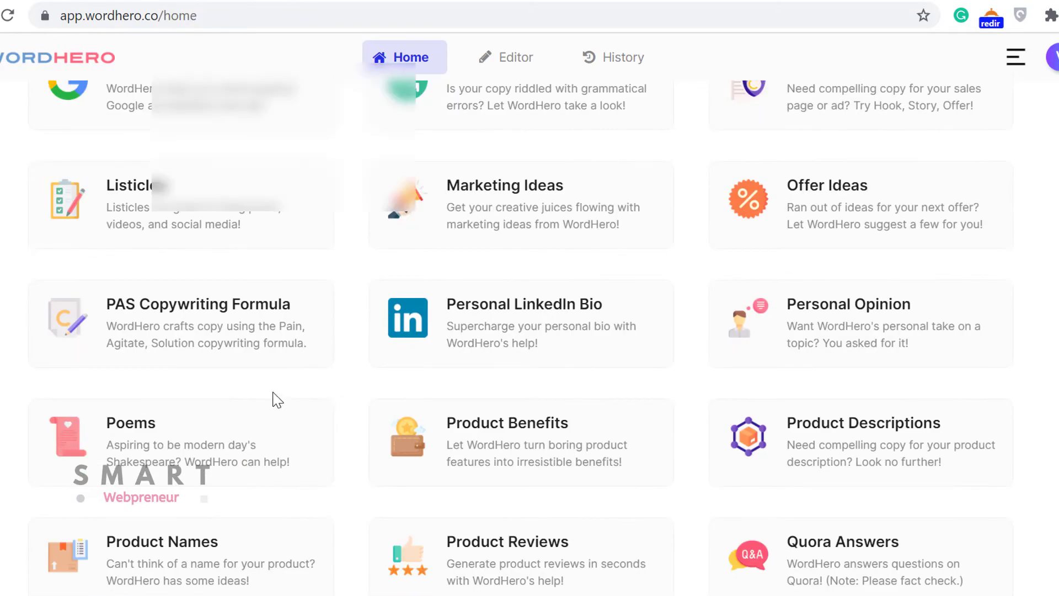
# Open the WordHero product roadmap on Trello and look across its planned, in-progress and next-release columns
pyautogui.click(1015, 56)
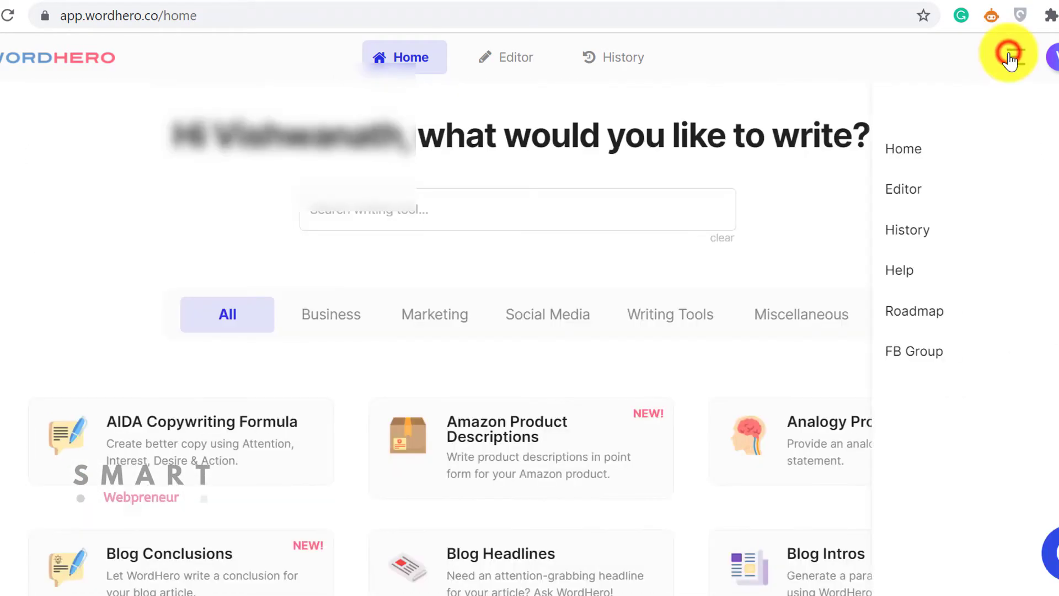
pyautogui.click(912, 316)
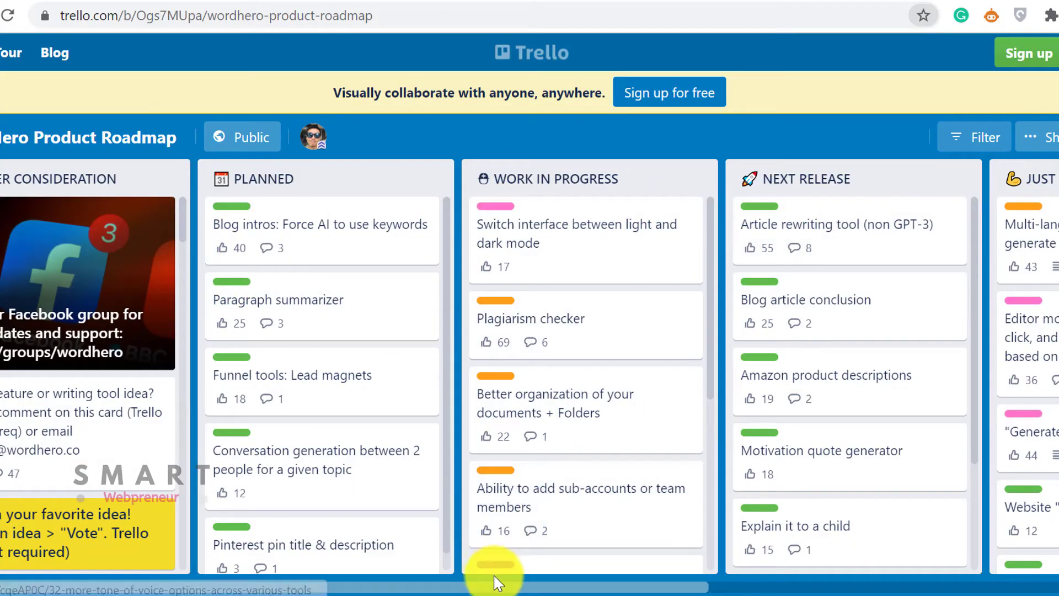
pyautogui.moveTo(500, 587); pyautogui.dragTo(572, 584)
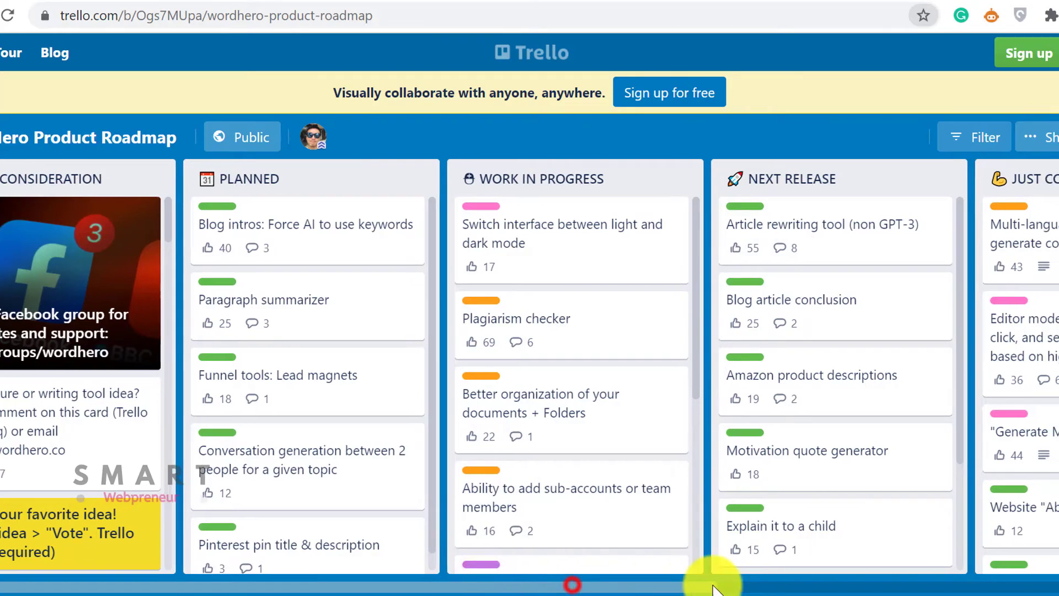
pyautogui.moveTo(811, 586); pyautogui.dragTo(638, 580)
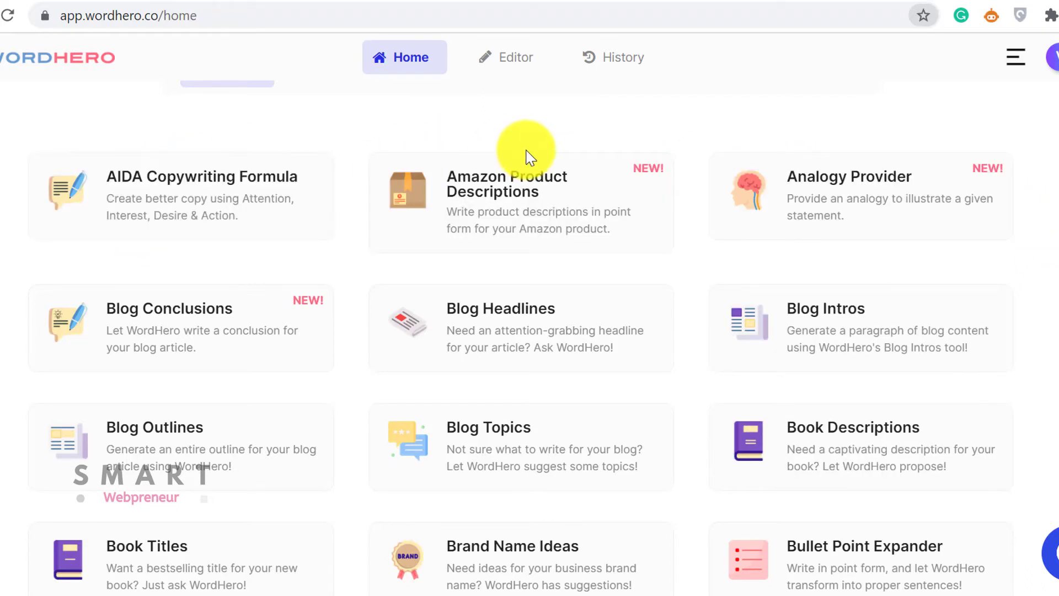
# Open the beta version of the WordHero editor and look through its list of writing tools
pyautogui.click(508, 66)
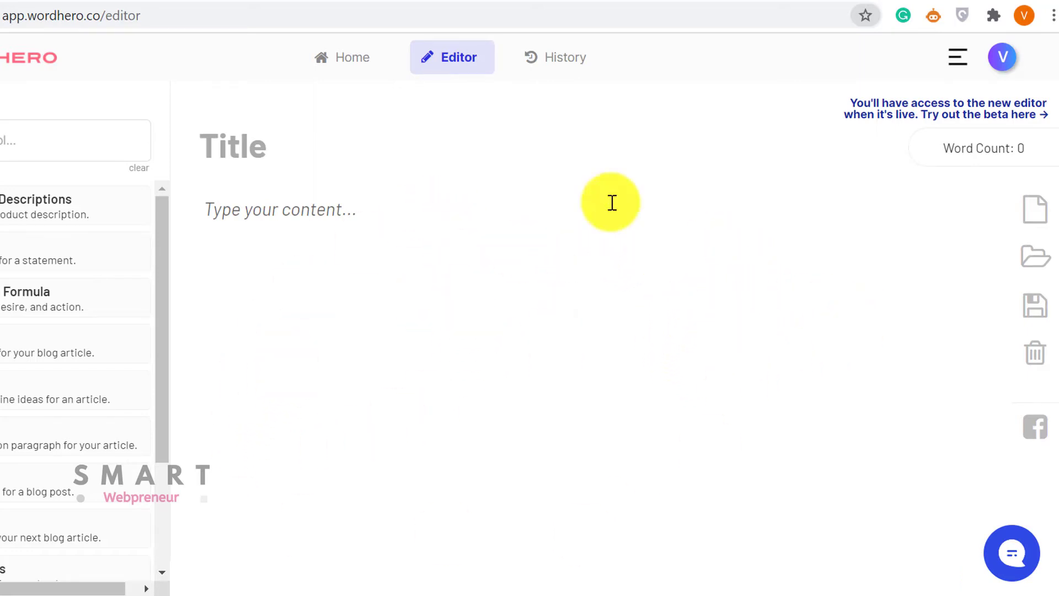
pyautogui.click(921, 116)
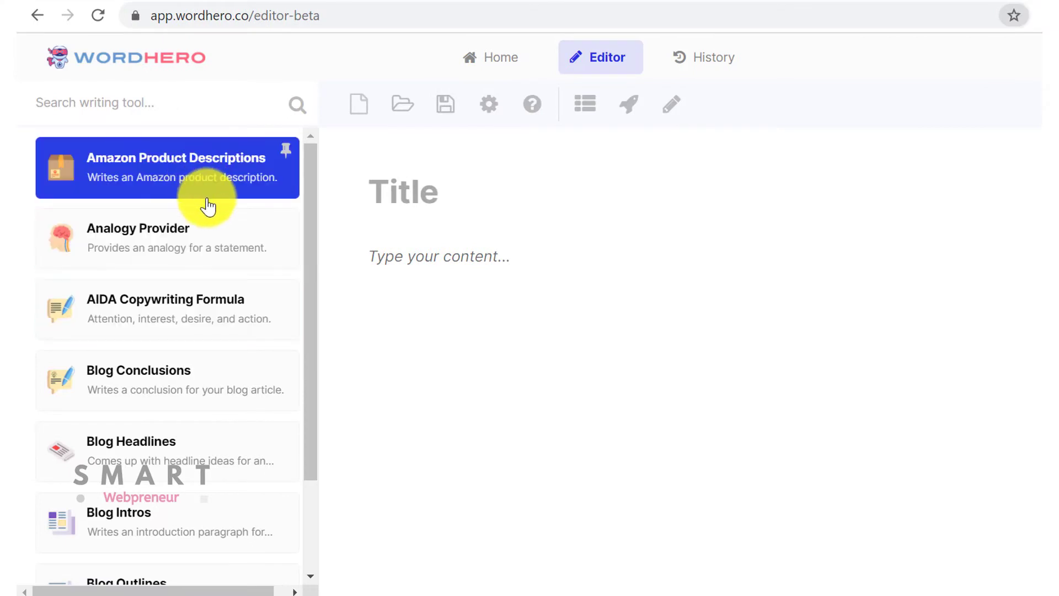
pyautogui.scroll(-3, 208, 276)
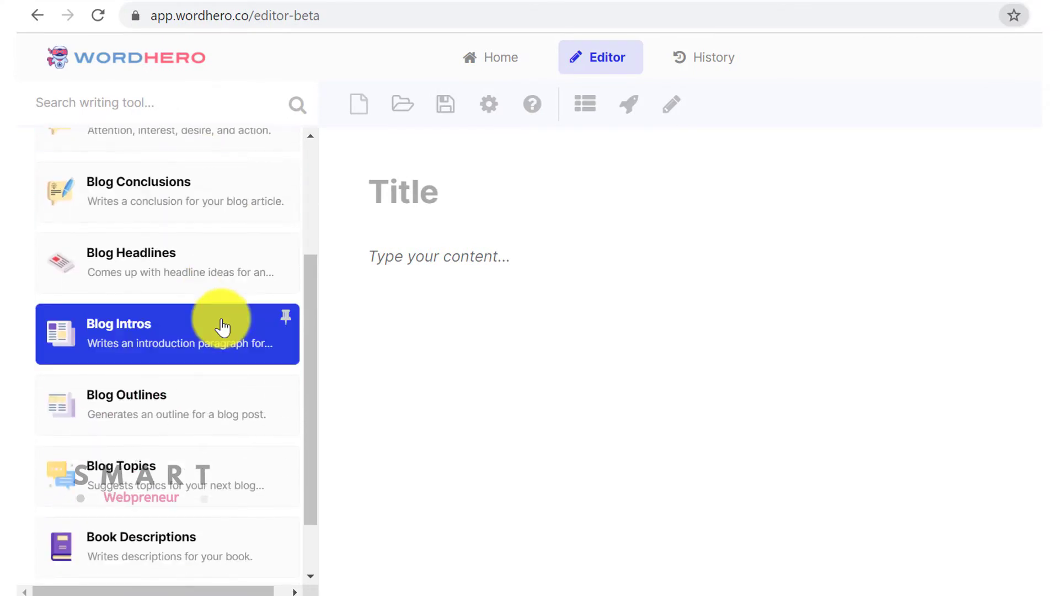
pyautogui.scroll(-6, 223, 327)
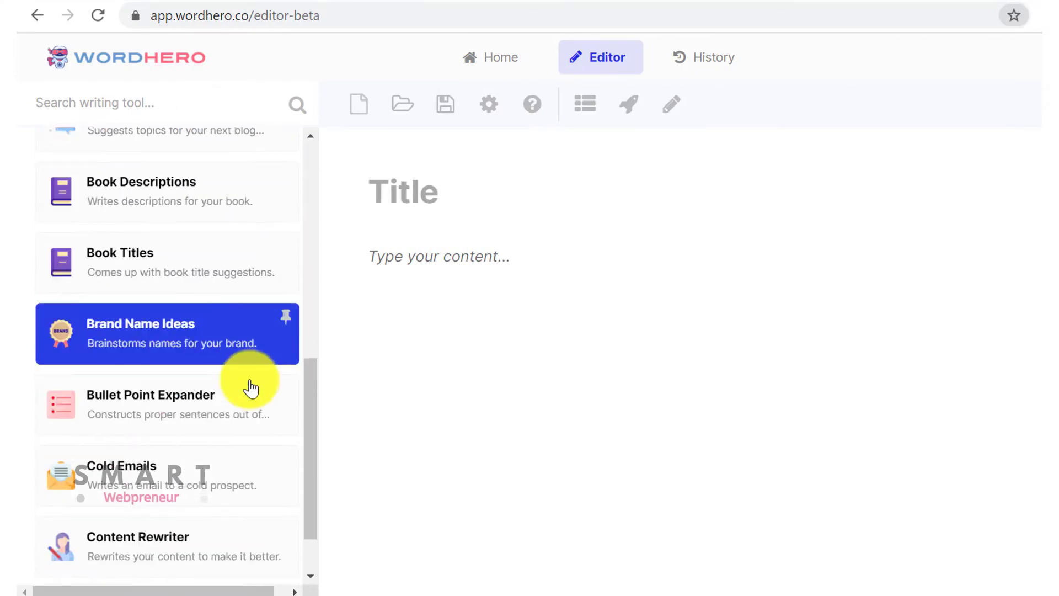
pyautogui.scroll(-7, 242, 402)
pyautogui.scroll(15, 231, 426)
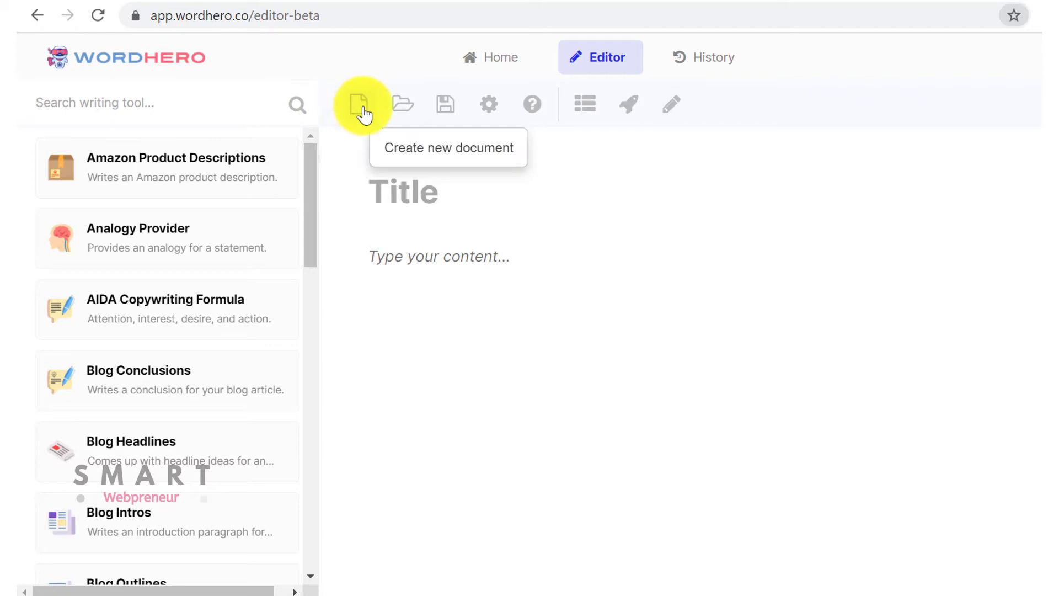
# Title the document "Weight Loss Tips for Women" in the beta editor
pyautogui.click(402, 104)
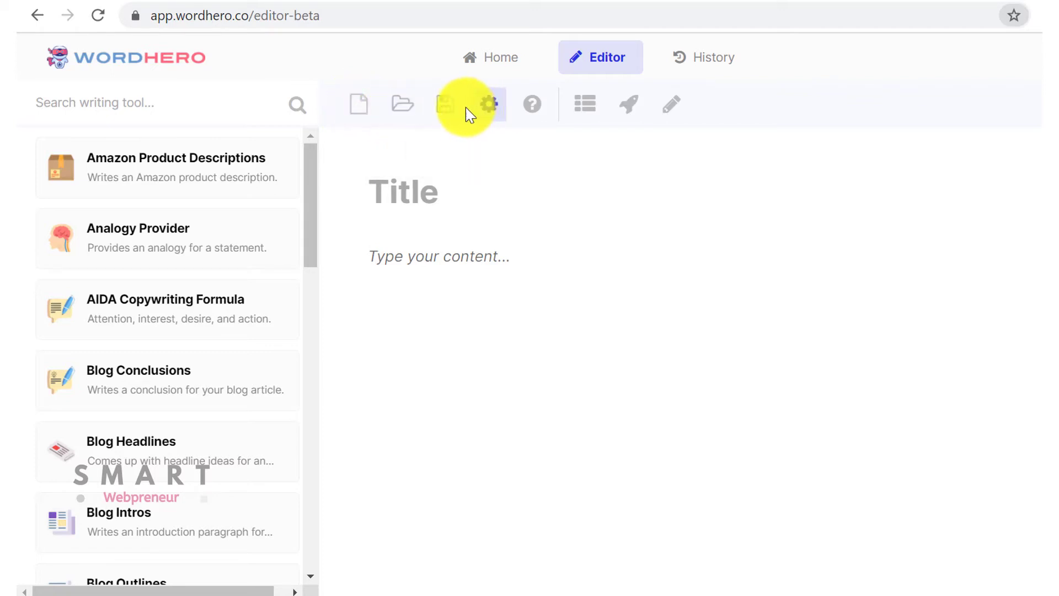
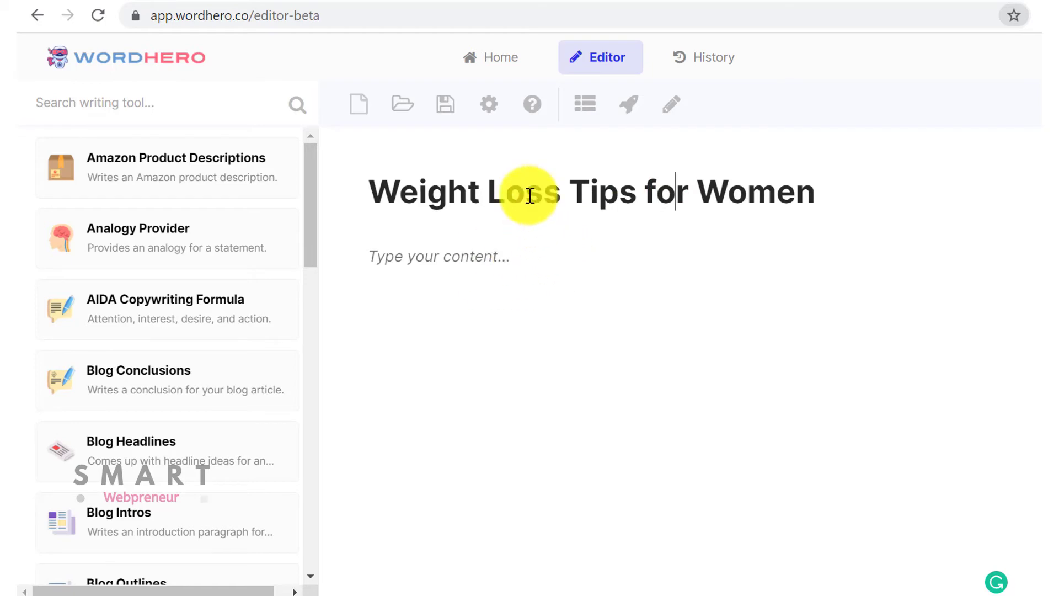
pyautogui.click(582, 115)
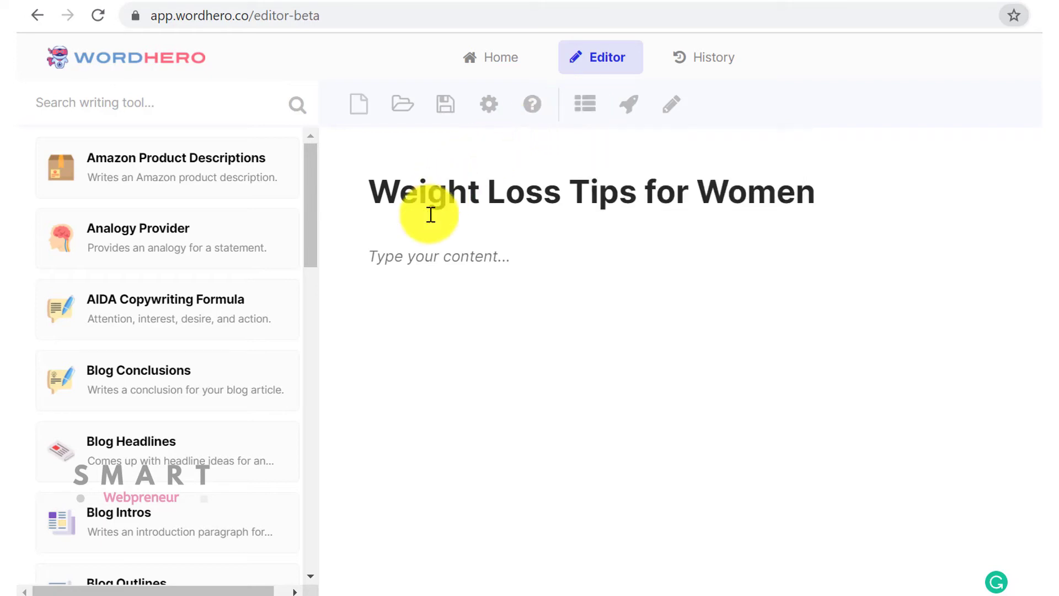
# Generate a blog outline in the document from the title "Weight Loss Tips for Women"
pyautogui.moveTo(311, 208); pyautogui.dragTo(298, 292)
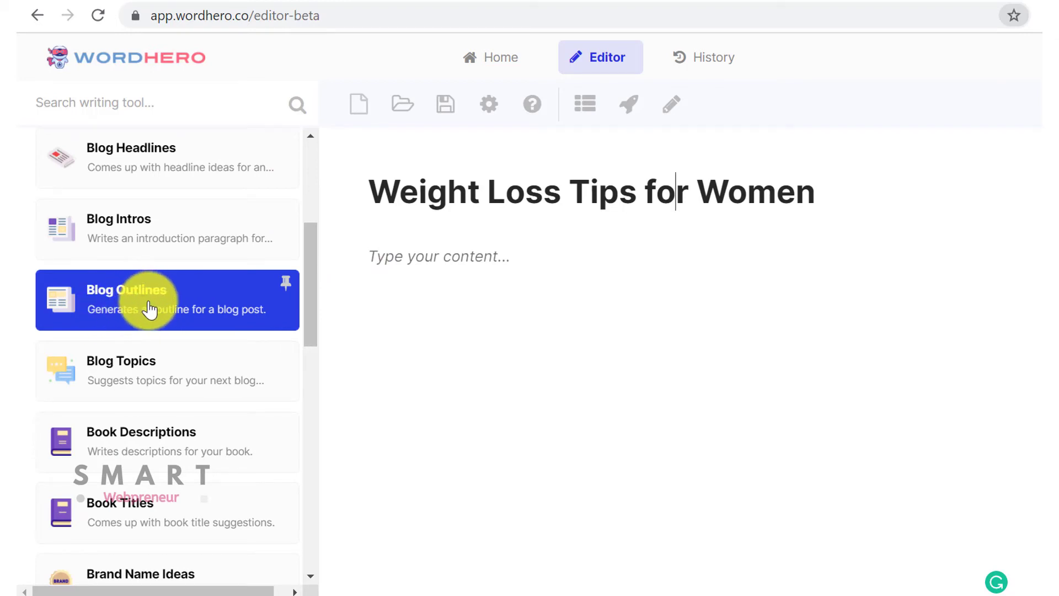
pyautogui.tripleClick(565, 189)
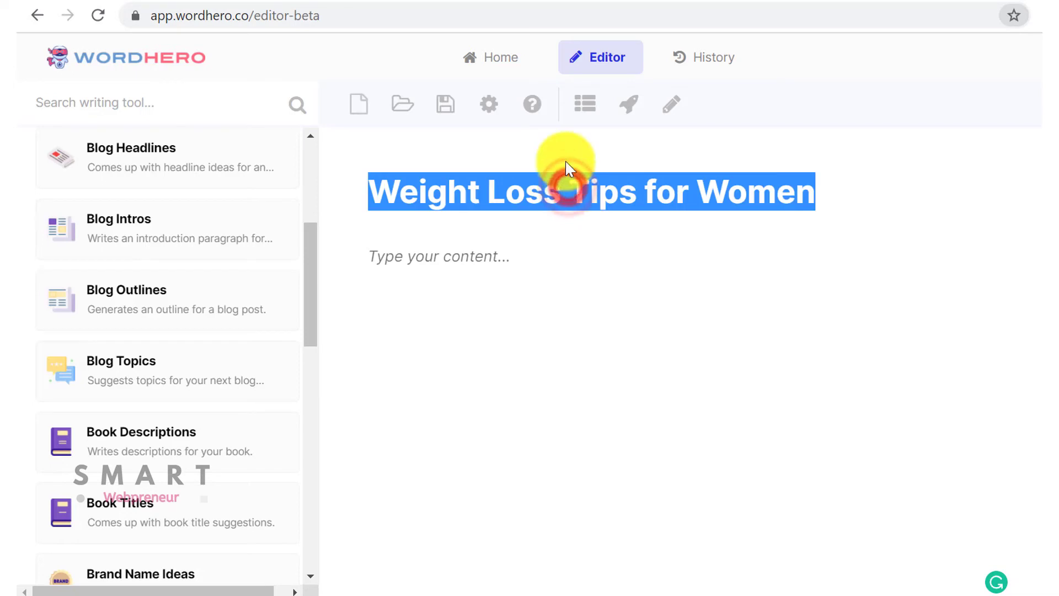
pyautogui.click(585, 105)
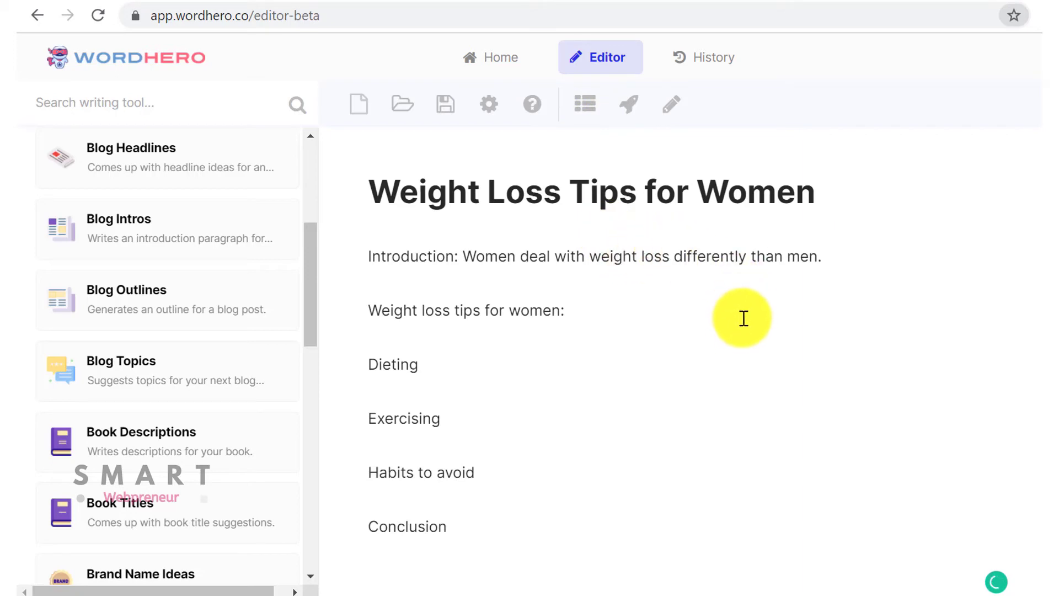
# Generate outline suggestions with the Blog Outlines tool, using the document title "Weight Loss Tips for Women" as the topic
pyautogui.click(160, 303)
pyautogui.moveTo(374, 199); pyautogui.dragTo(811, 198)
pyautogui.rightClick(779, 194)
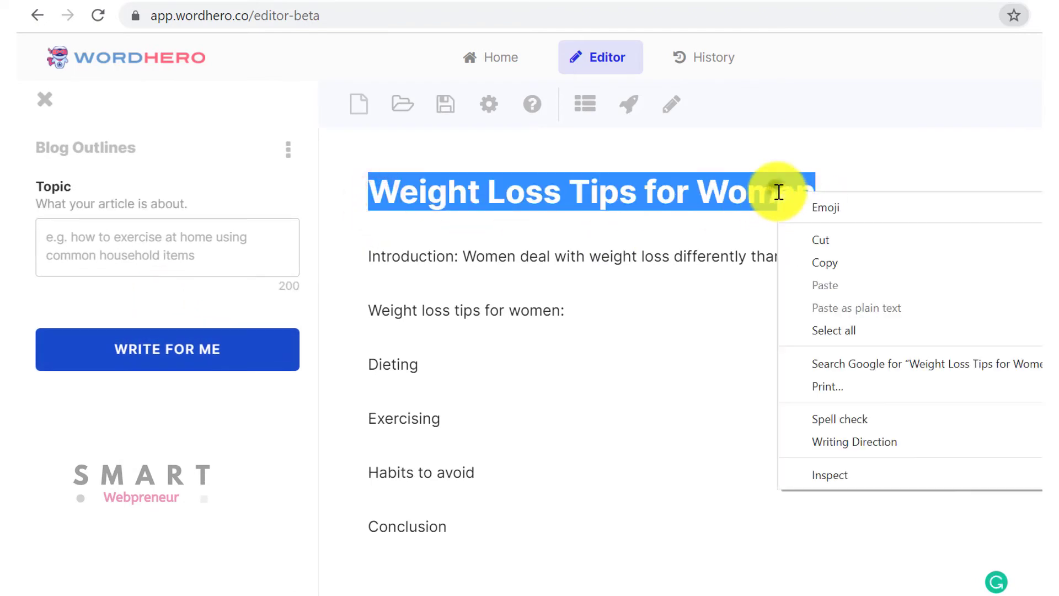
pyautogui.click(801, 260)
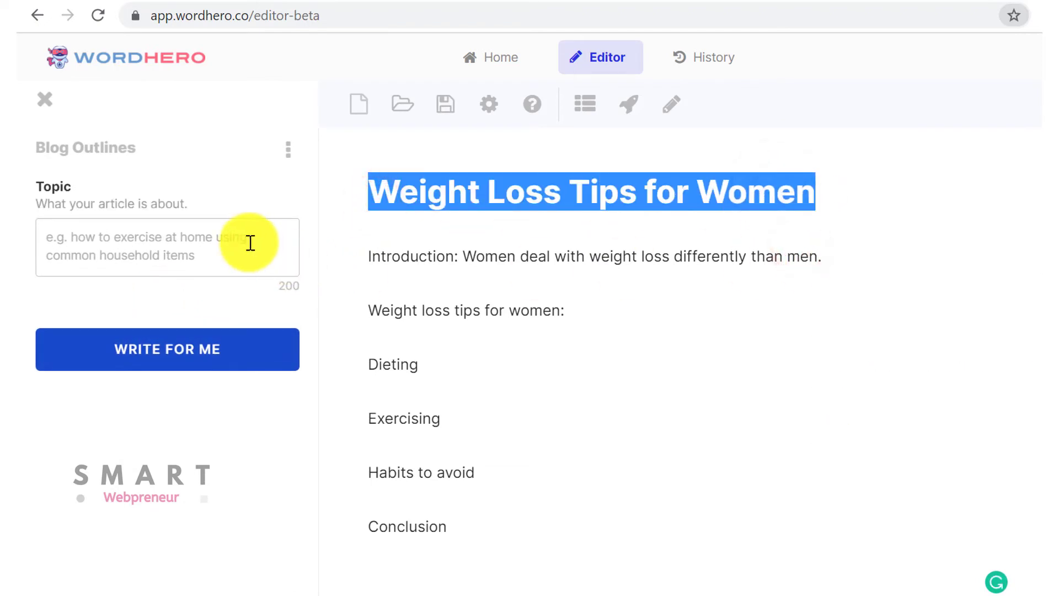
pyautogui.click(164, 242)
pyautogui.rightClick(161, 271)
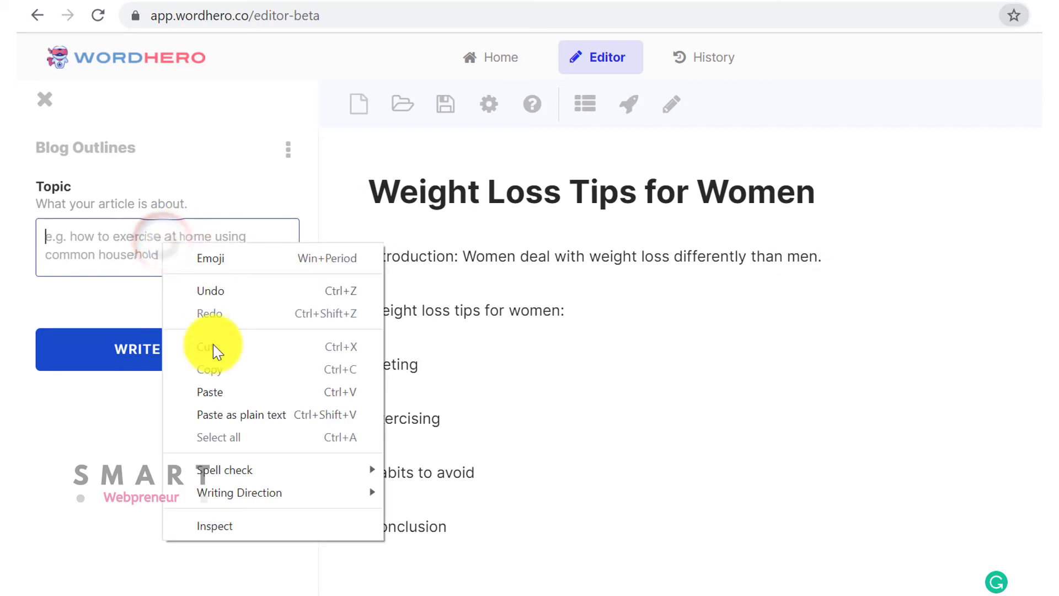
pyautogui.click(236, 417)
pyautogui.click(154, 357)
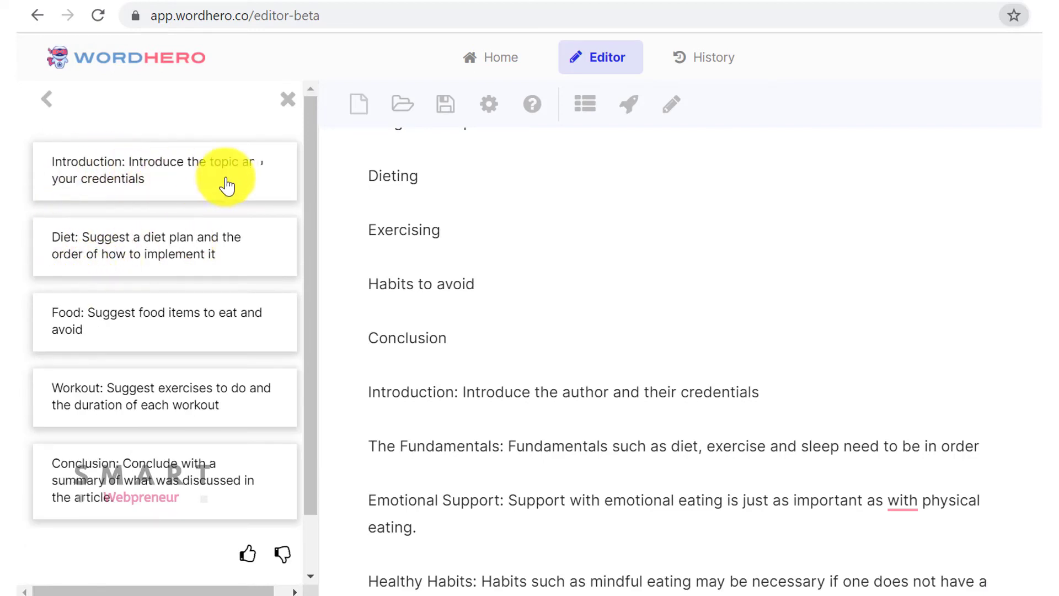
# Insert all the suggested outline sections into the document and look through the added lines
pyautogui.moveTo(199, 408)
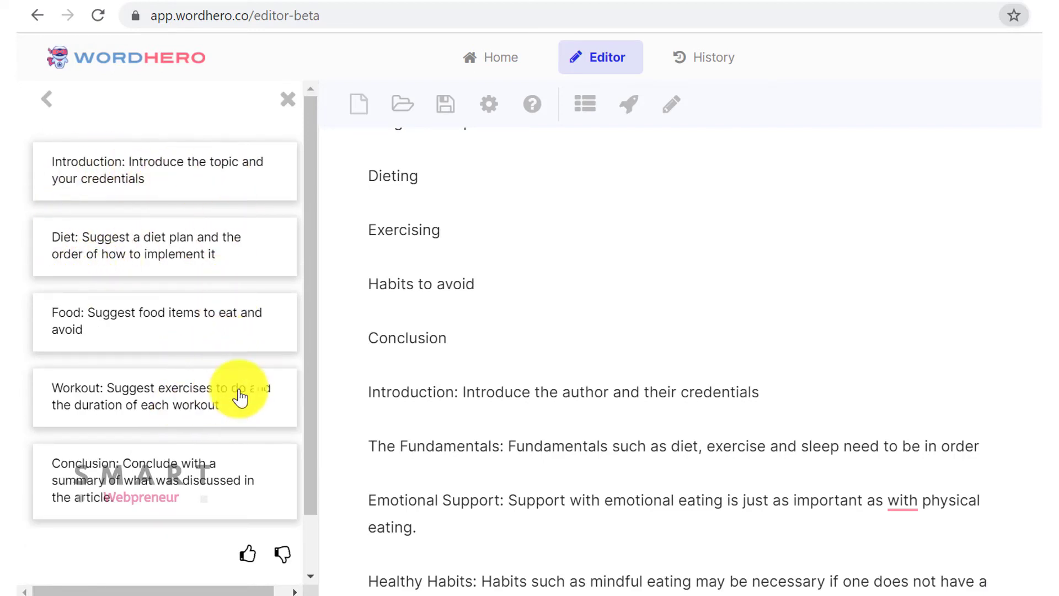
pyautogui.scroll(-1, 210, 347)
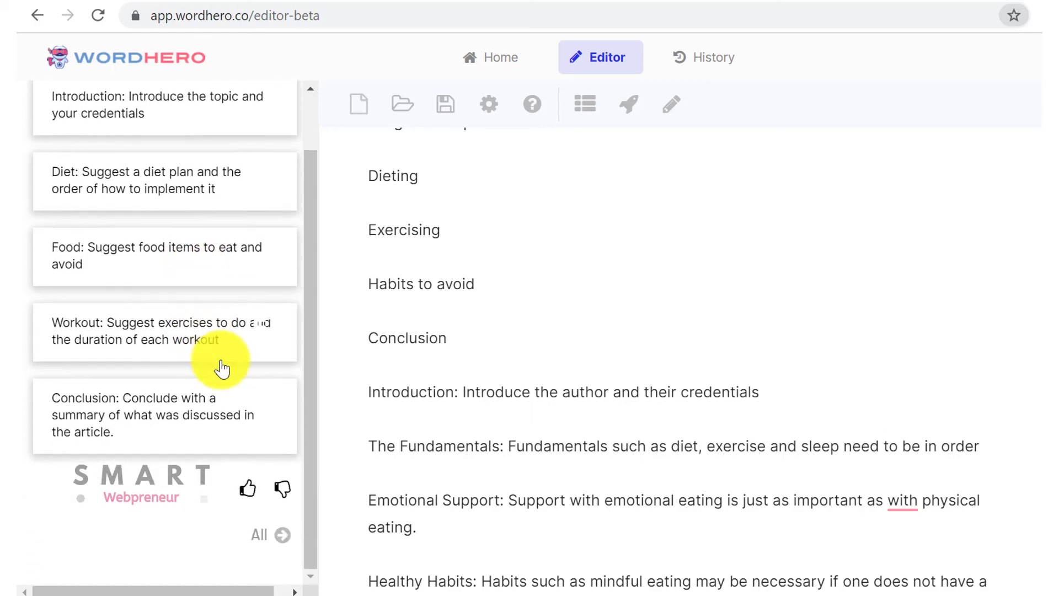
pyautogui.click(281, 535)
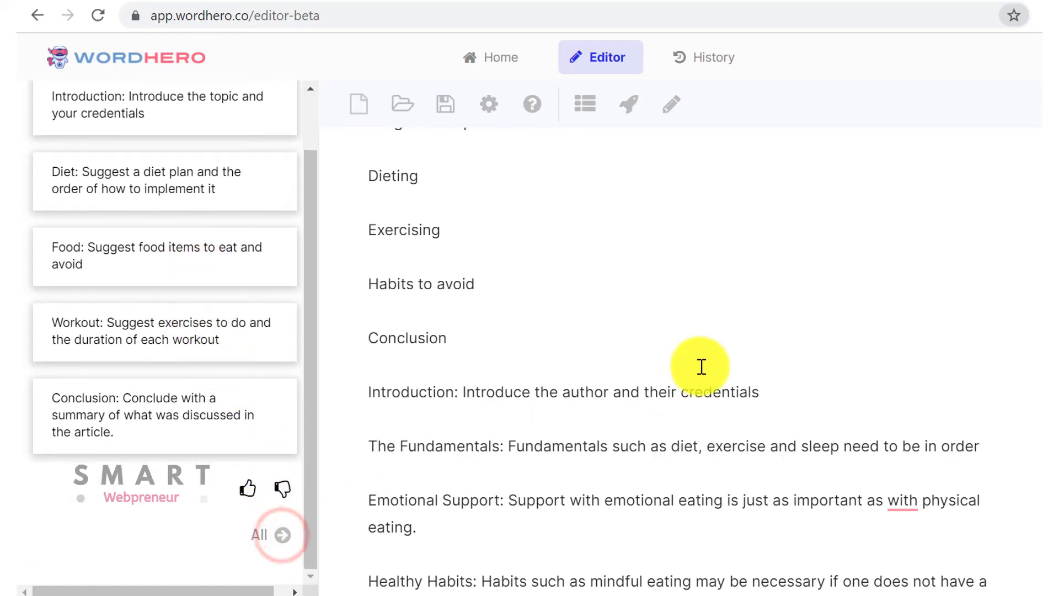
pyautogui.scroll(-8, 727, 367)
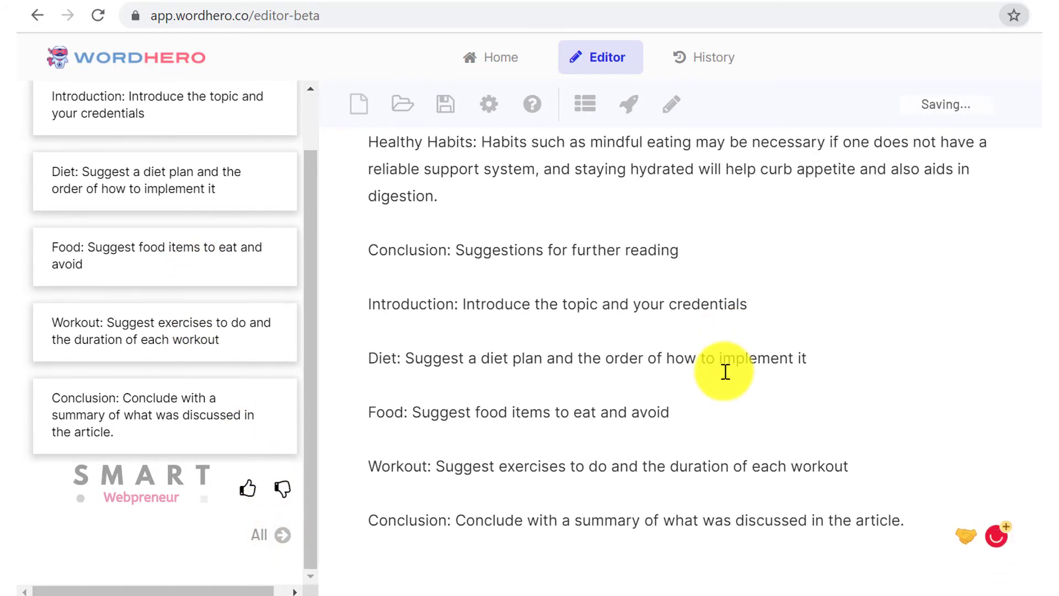
pyautogui.scroll(10, 727, 367)
pyautogui.scroll(-3, 725, 358)
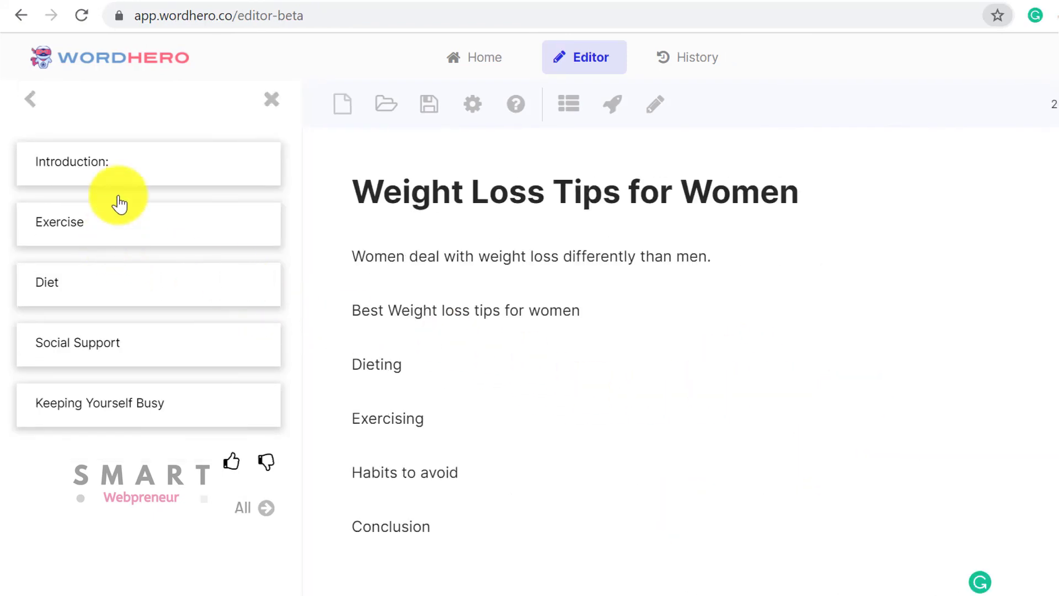
# Close the outline suggestions, write a blog intro from the title above the first outline line, and split it into separate paragraphs
pyautogui.click(276, 105)
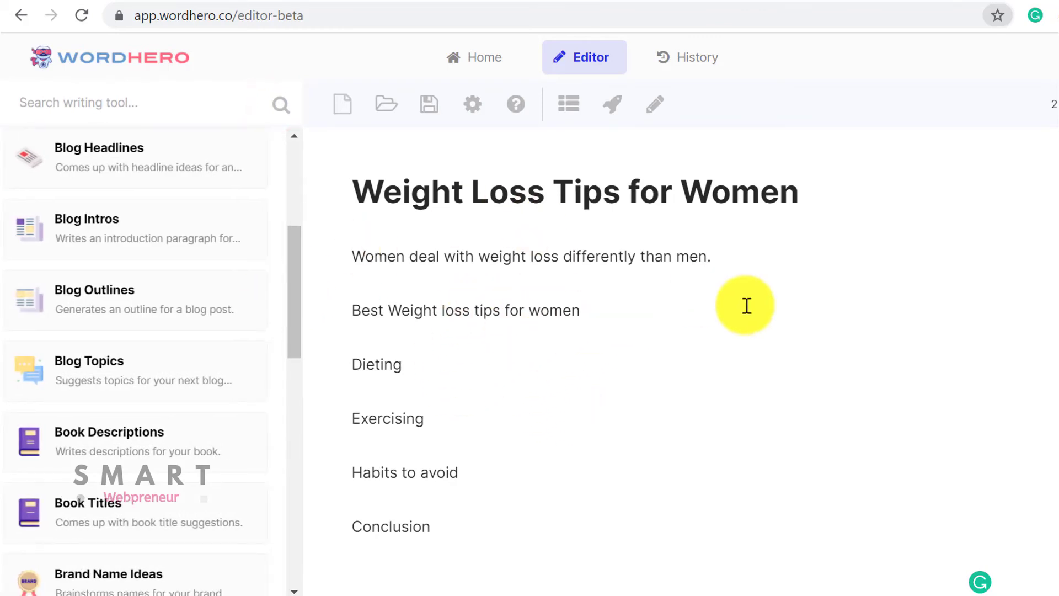
pyautogui.click(346, 251)
pyautogui.press('Return')
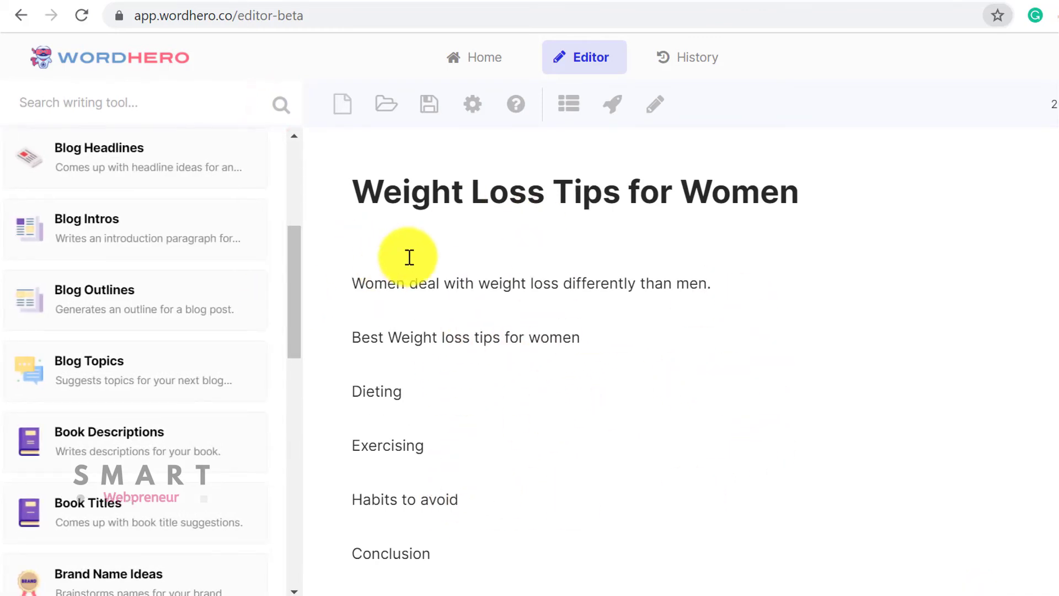
pyautogui.tripleClick(489, 194)
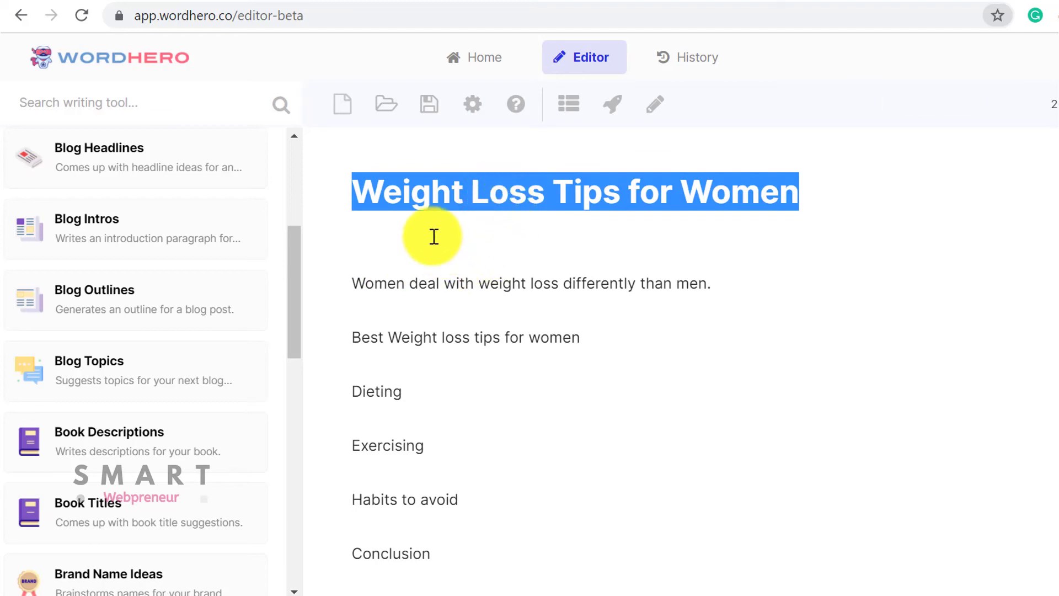
pyautogui.click(612, 110)
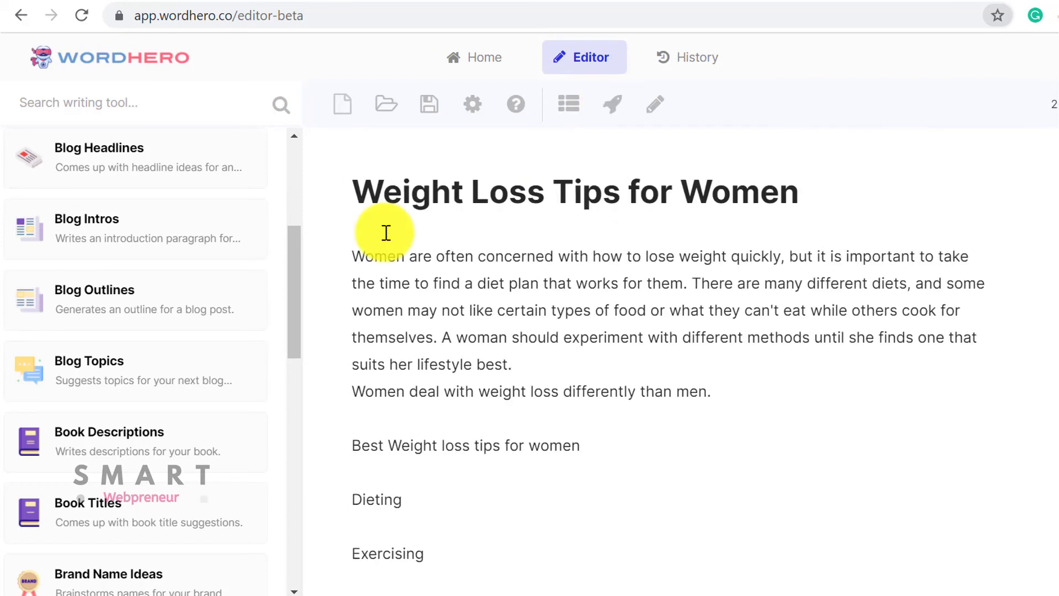
pyautogui.press('Return')
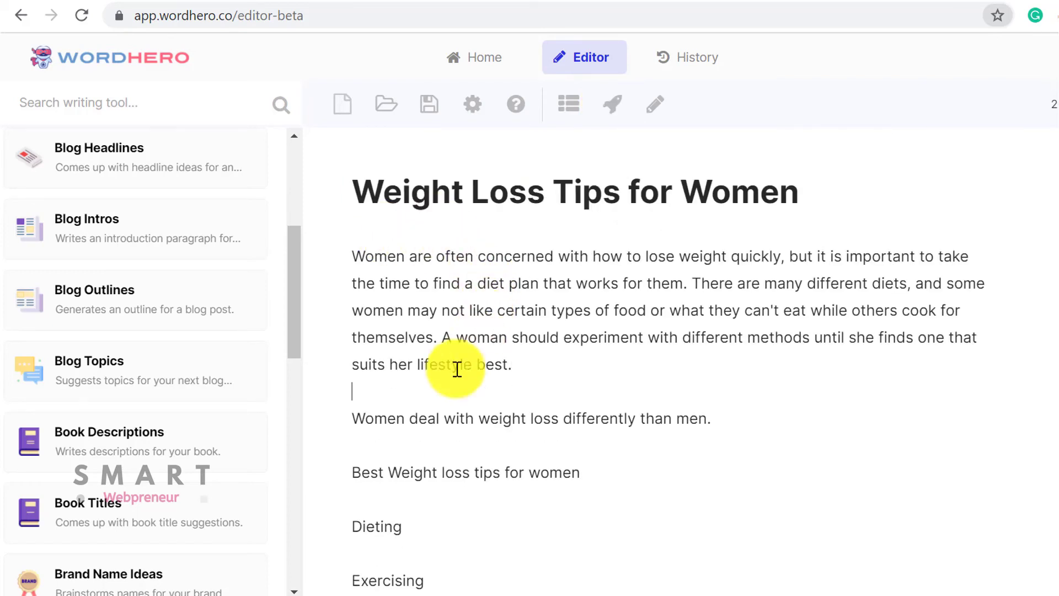
pyautogui.press('Return')
# Generate introductions with the Blog Intros tool, using the document title "Weight Loss Tips for Women" as the topic
pyautogui.click(120, 238)
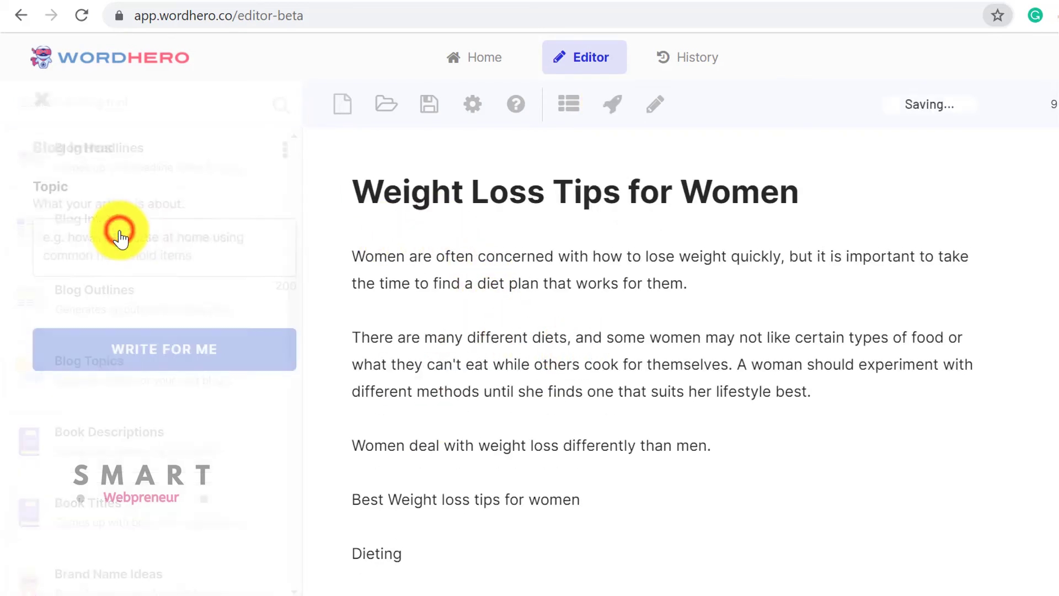
pyautogui.doubleClick(576, 192)
pyautogui.click(575, 192)
pyautogui.hotkey('ctrl', 'c')
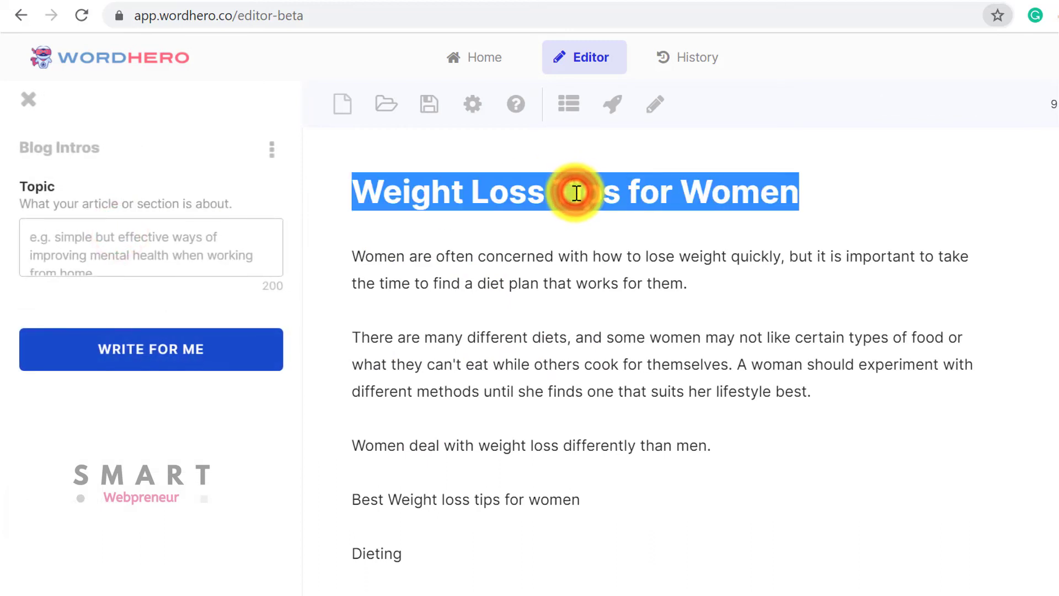
pyautogui.click(182, 252)
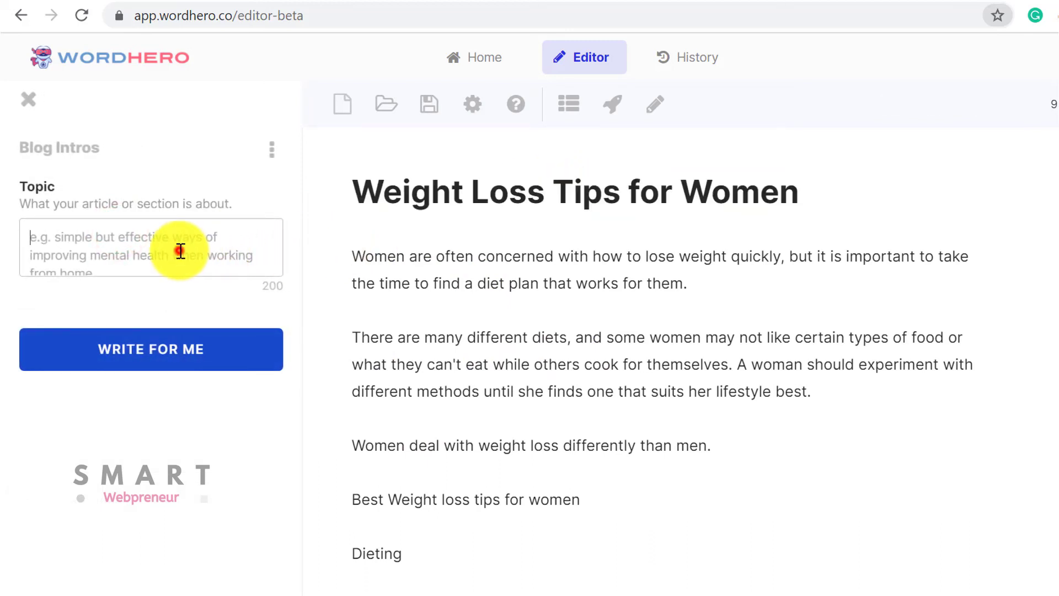
pyautogui.hotkey('ctrl', 'v')
pyautogui.click(160, 362)
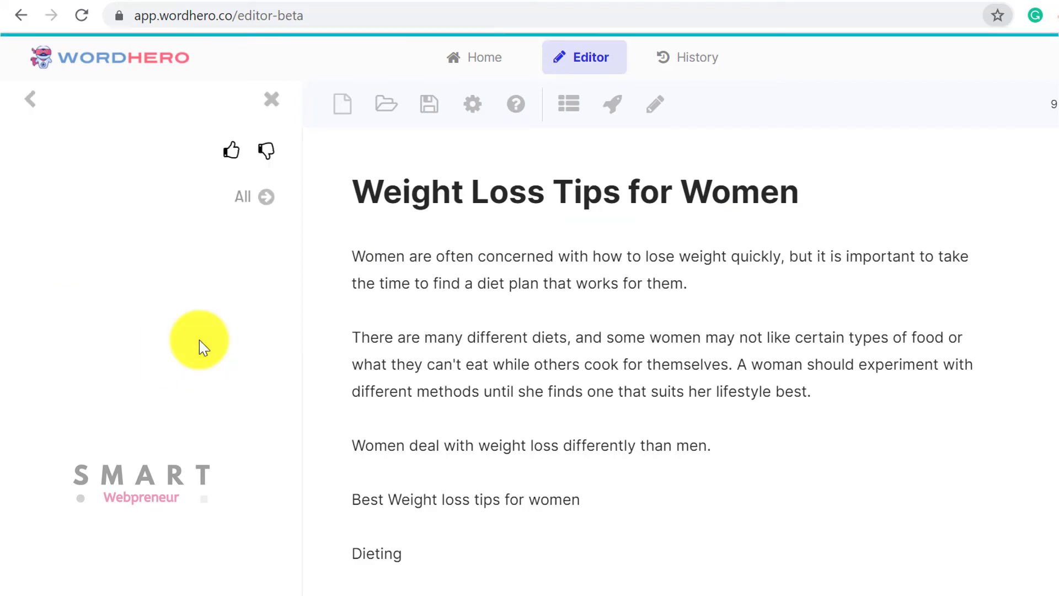
# Copy the suggested intro beginning "A common issue faced by women today" and paste it as a new paragraph below the existing introduction
pyautogui.scroll(-5, 188, 407)
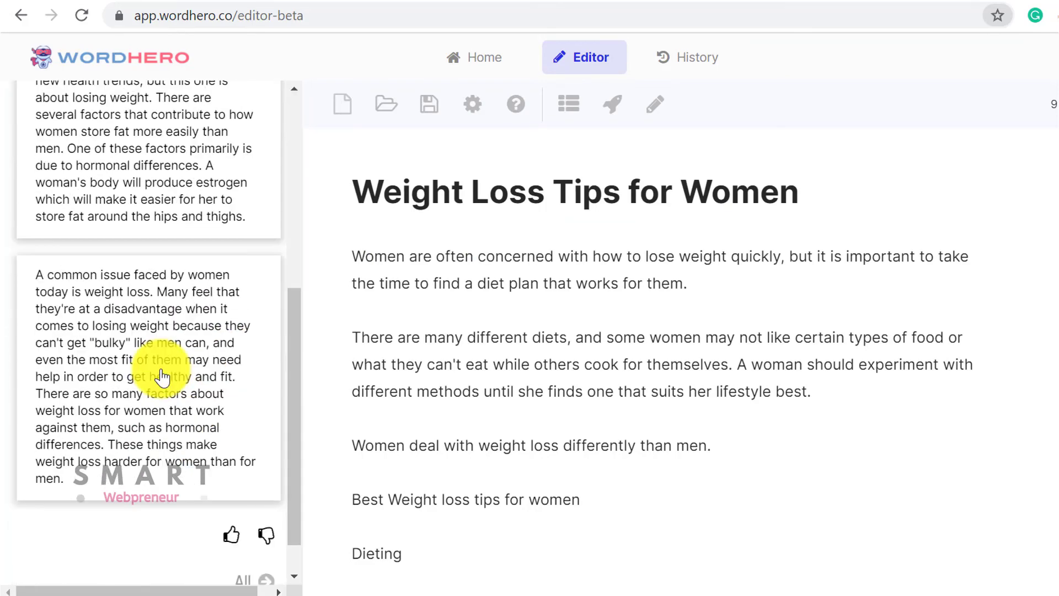
pyautogui.click(158, 407)
pyautogui.click(844, 394)
pyautogui.press('Return')
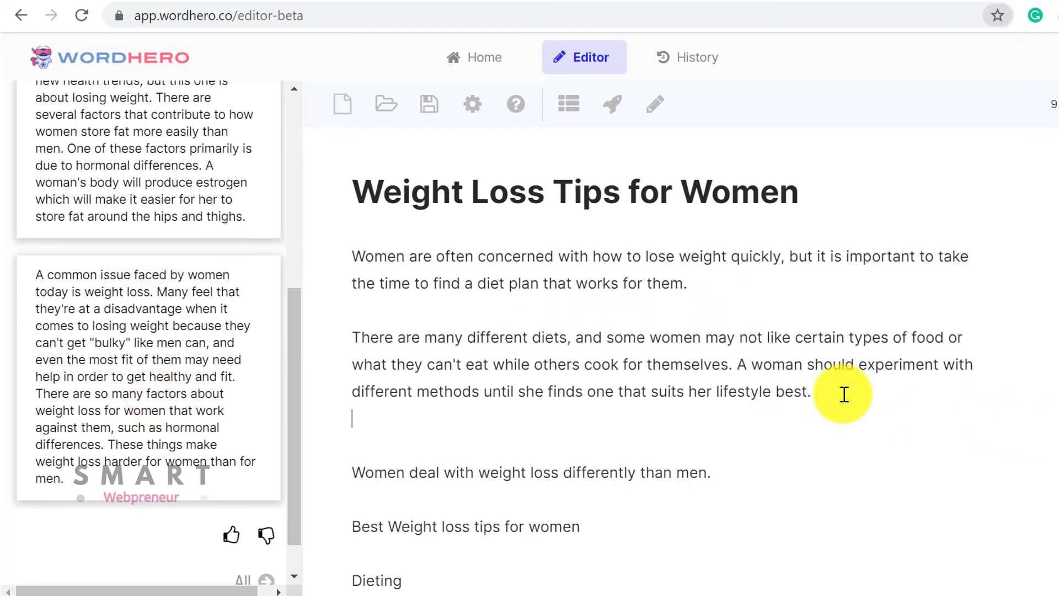
pyautogui.hotkey('ctrl', 'v')
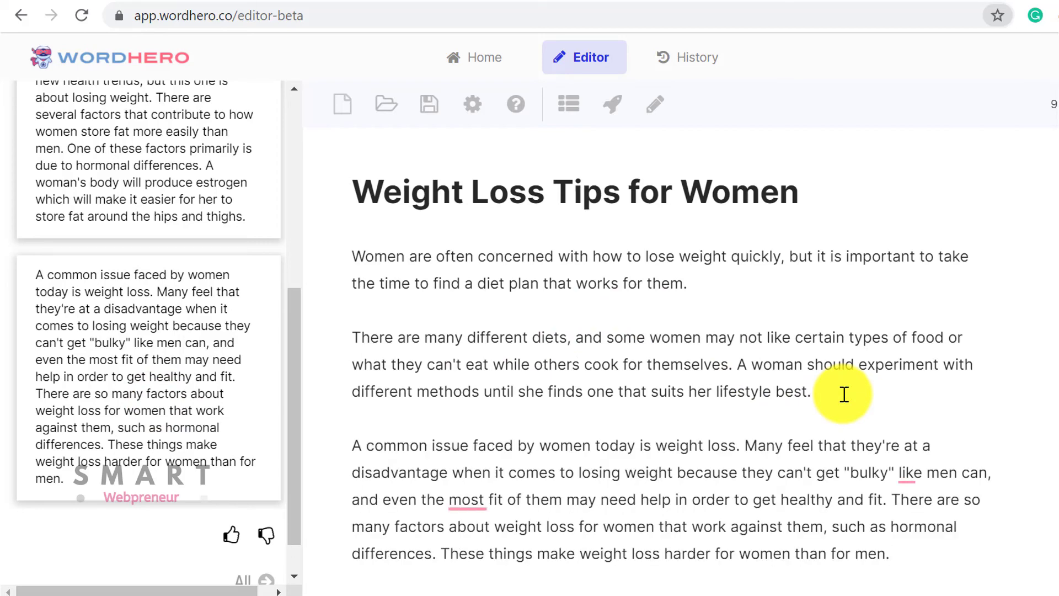
# Apply the Grammarly corrections in the pasted paragraph, replacing "most fit" with "fittest" and "like" with "as"
pyautogui.scroll(-6, 883, 394)
pyautogui.moveTo(480, 222)
pyautogui.click(498, 273)
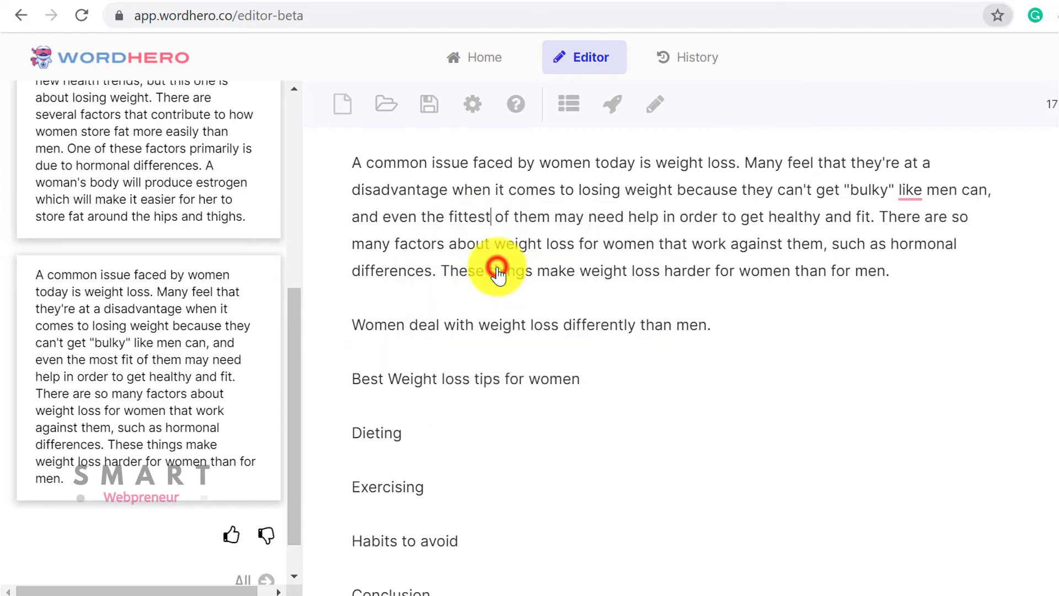
pyautogui.moveTo(918, 191)
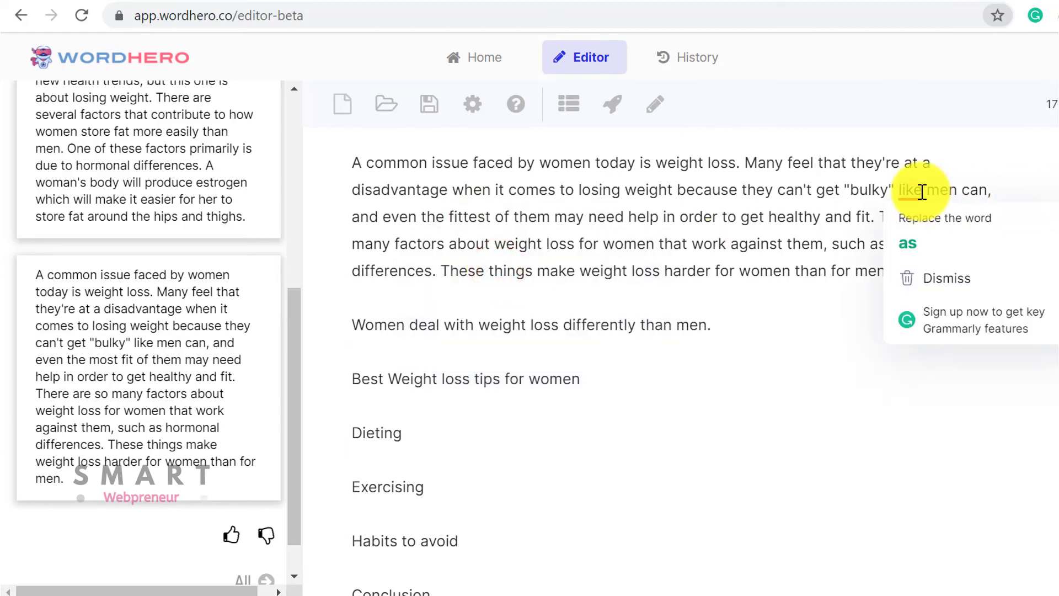
pyautogui.click(915, 243)
pyautogui.moveTo(909, 292)
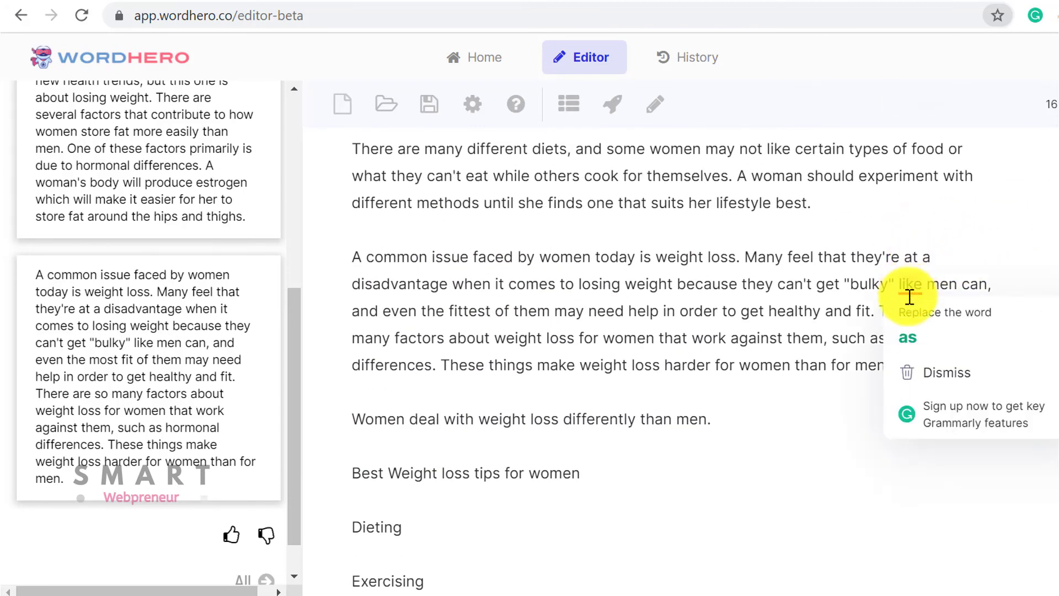
pyautogui.click(907, 336)
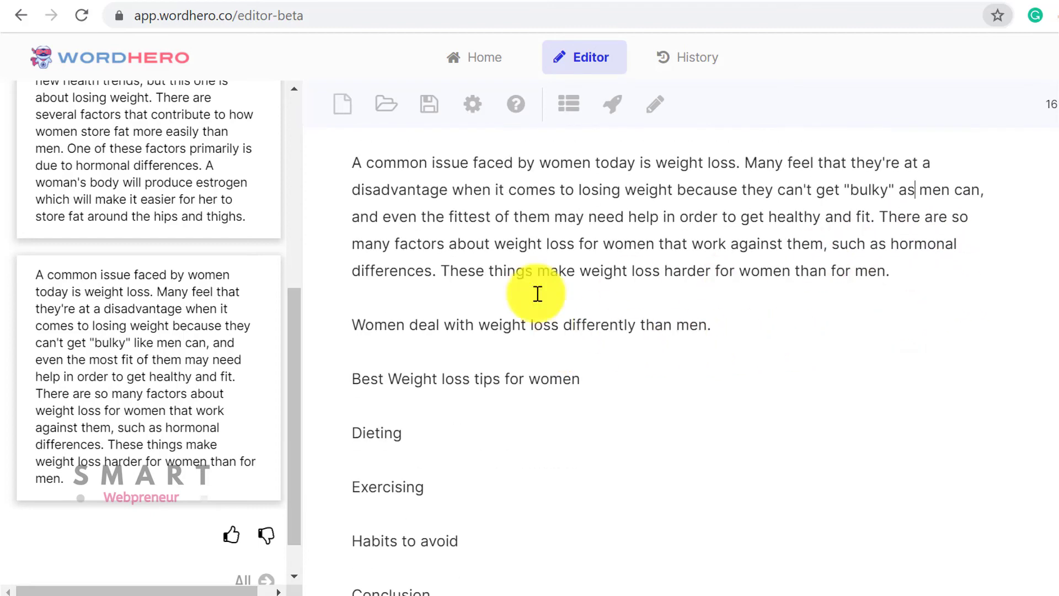
# Remove the period from "Women deal with weight loss differently than men" and format the line as a level 2 heading
pyautogui.scroll(7, 178, 307)
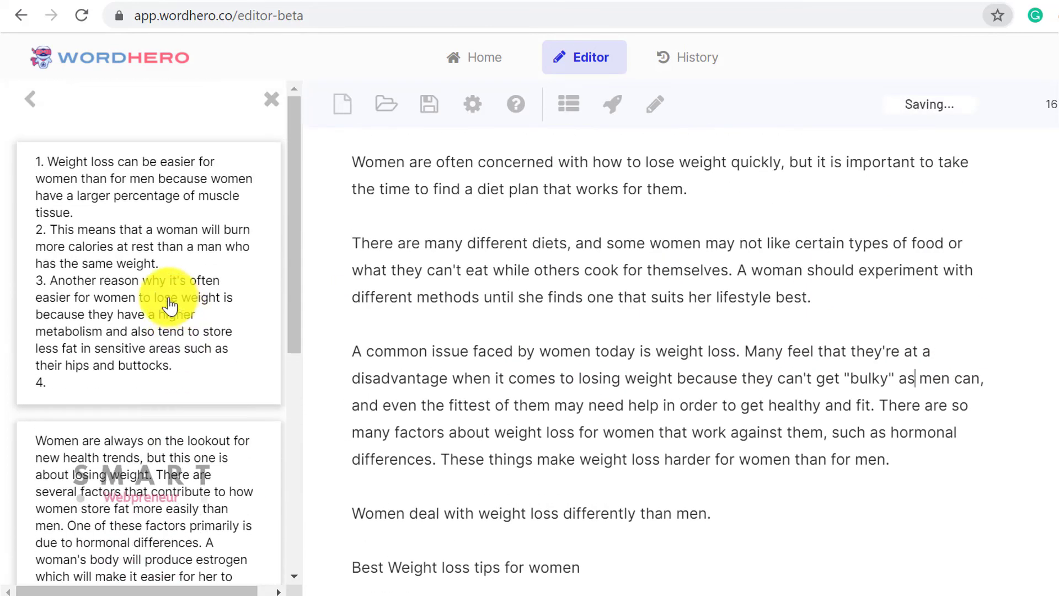
pyautogui.click(712, 324)
pyautogui.press('BackSpace')
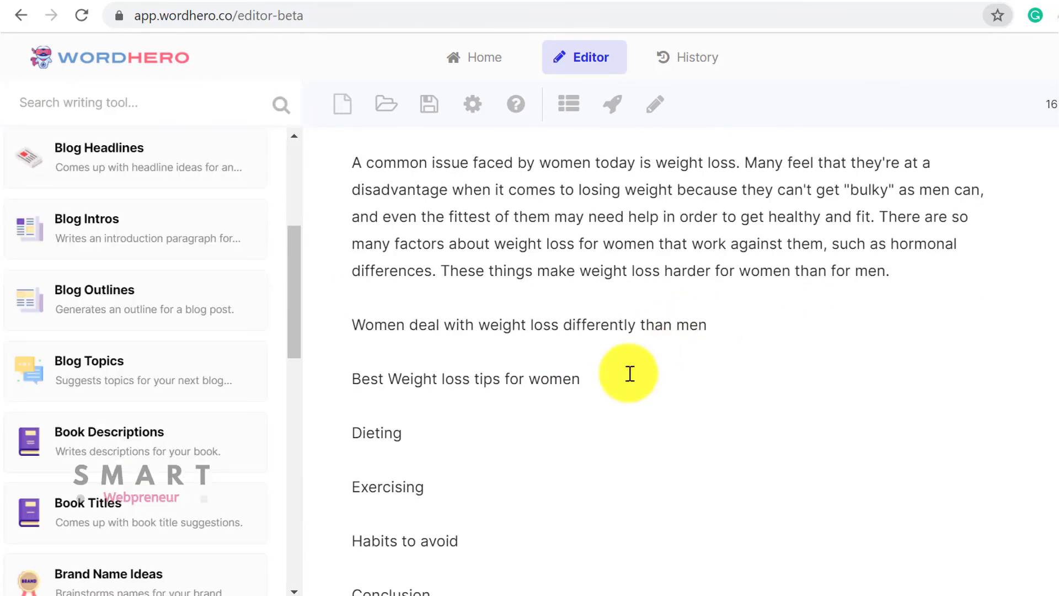
pyautogui.tripleClick(560, 321)
pyautogui.click(681, 363)
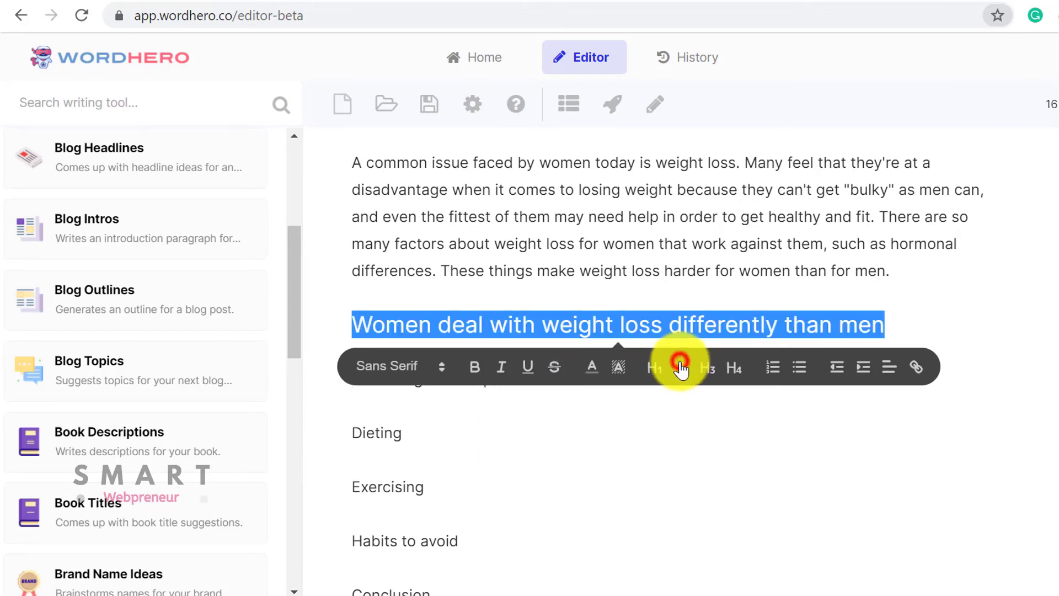
# Write an intro for the heading "Women deal with weight loss differently than men" and continue the text after "Women deal with weight loss differently"
pyautogui.click(893, 323)
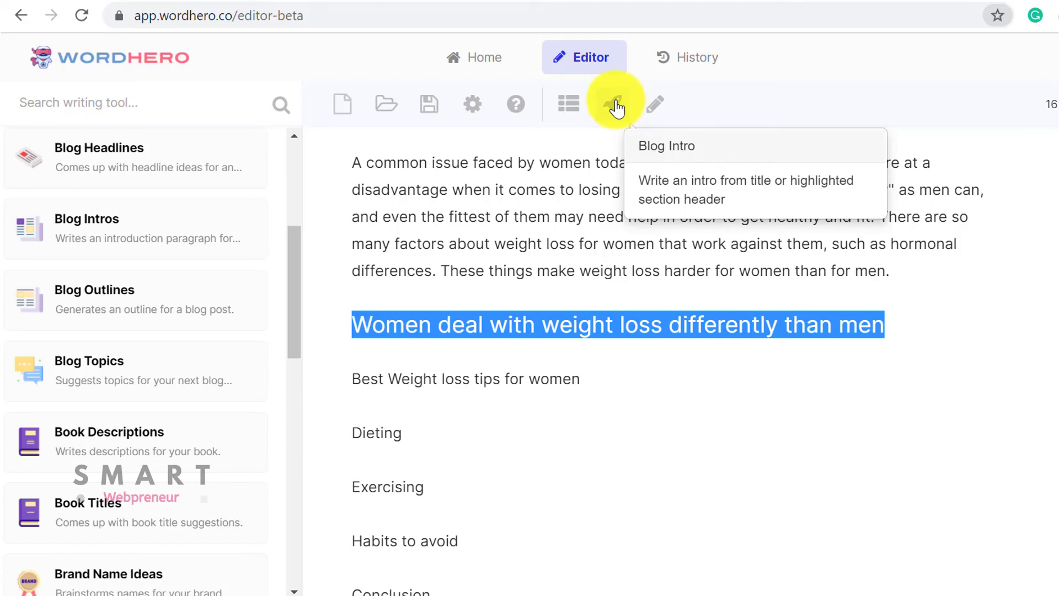
pyautogui.click(616, 104)
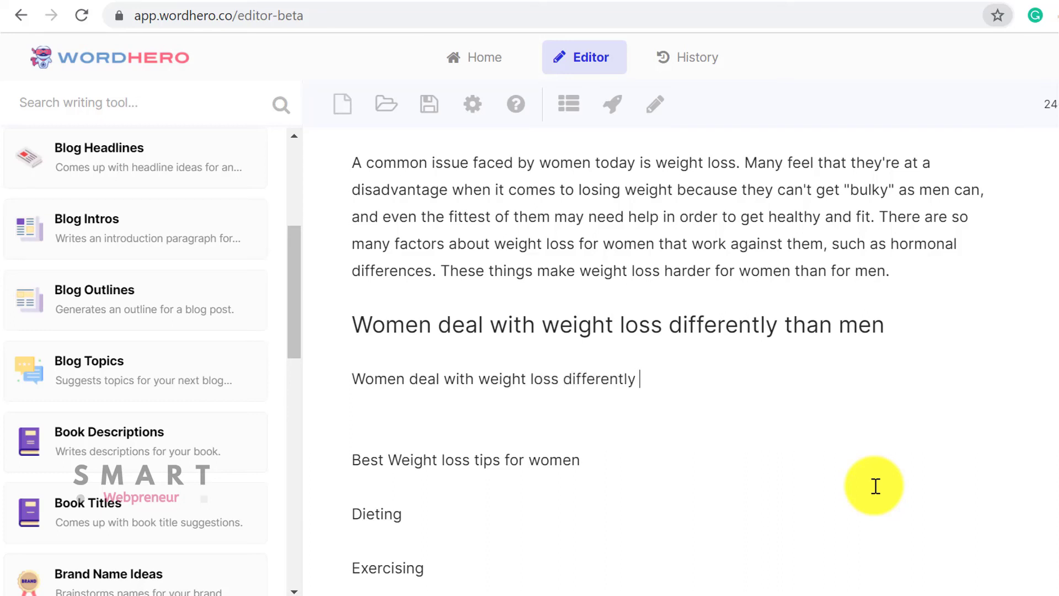
pyautogui.click(656, 113)
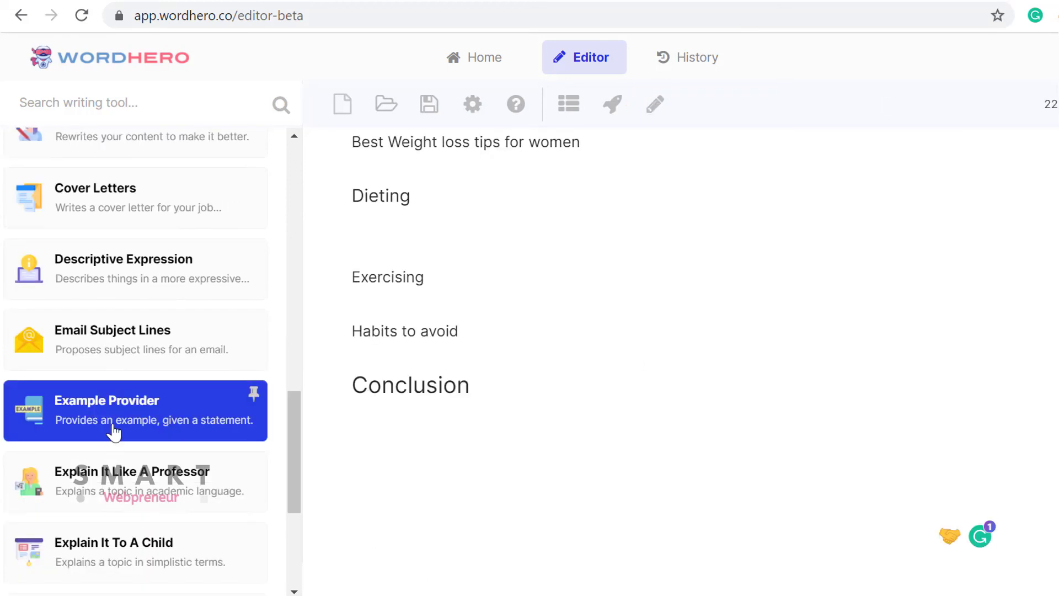
# Open the Example Provider writing tool and begin its statement with "Die"
pyautogui.click(113, 432)
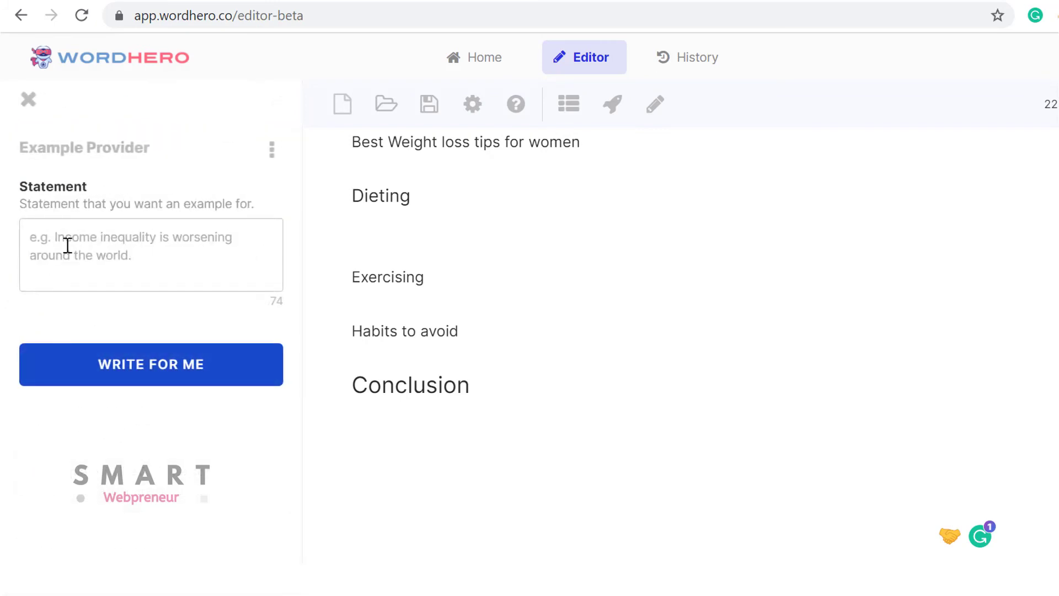
pyautogui.click(75, 236)
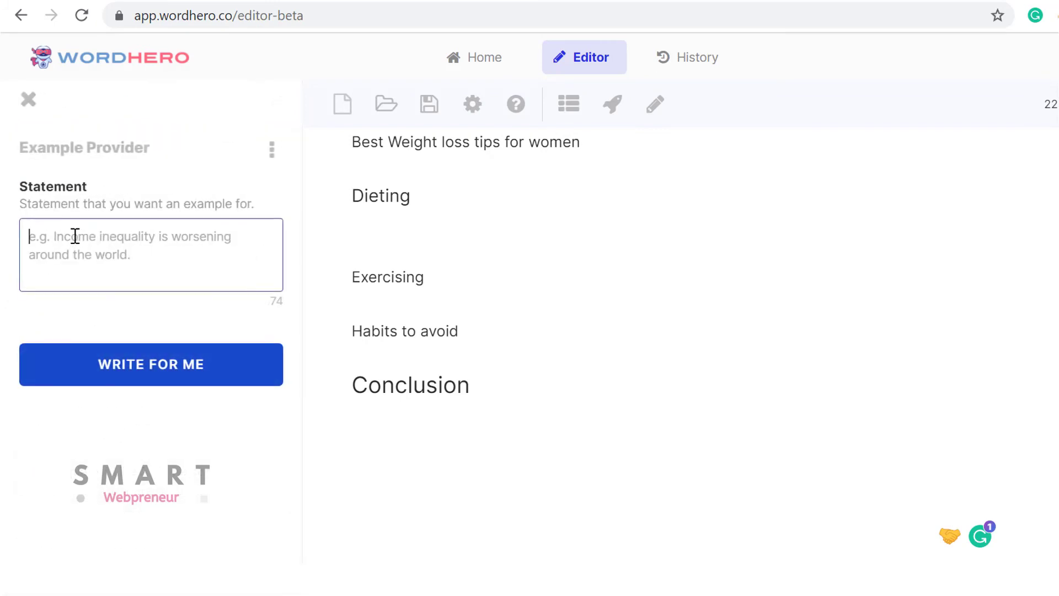
pyautogui.write('Die')
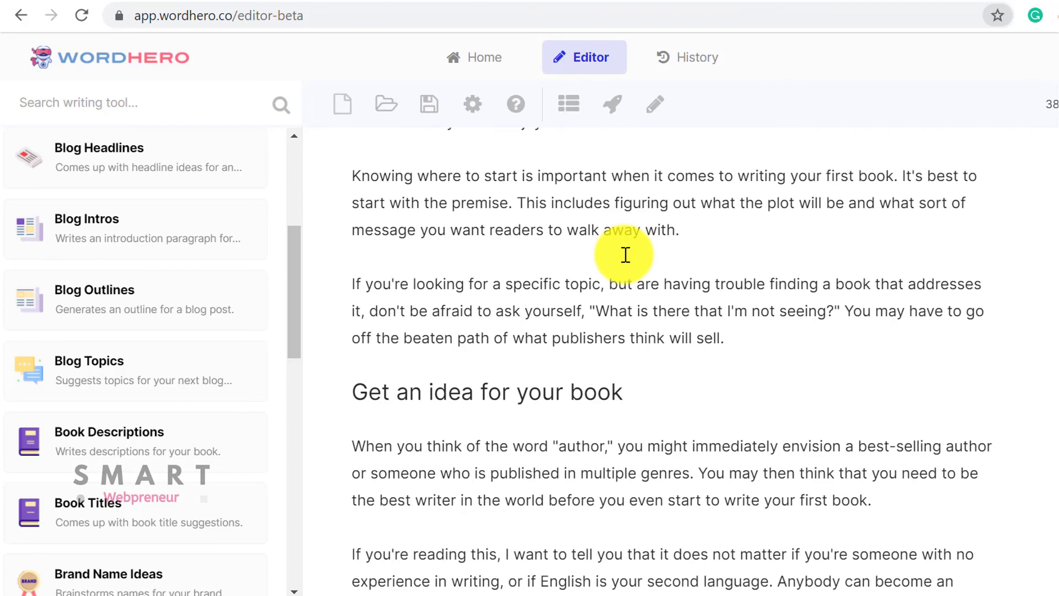
# Look through the article on writing a first book, from its body paragraphs to the outline at the end
pyautogui.scroll(-5, 621, 253)
pyautogui.scroll(-10, 621, 242)
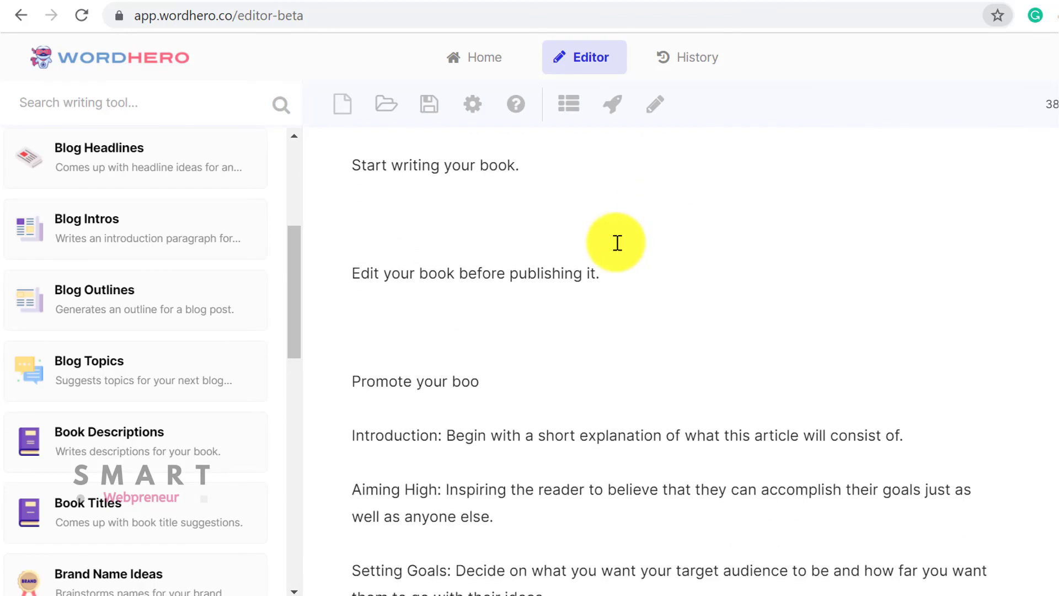
pyautogui.scroll(-4, 560, 362)
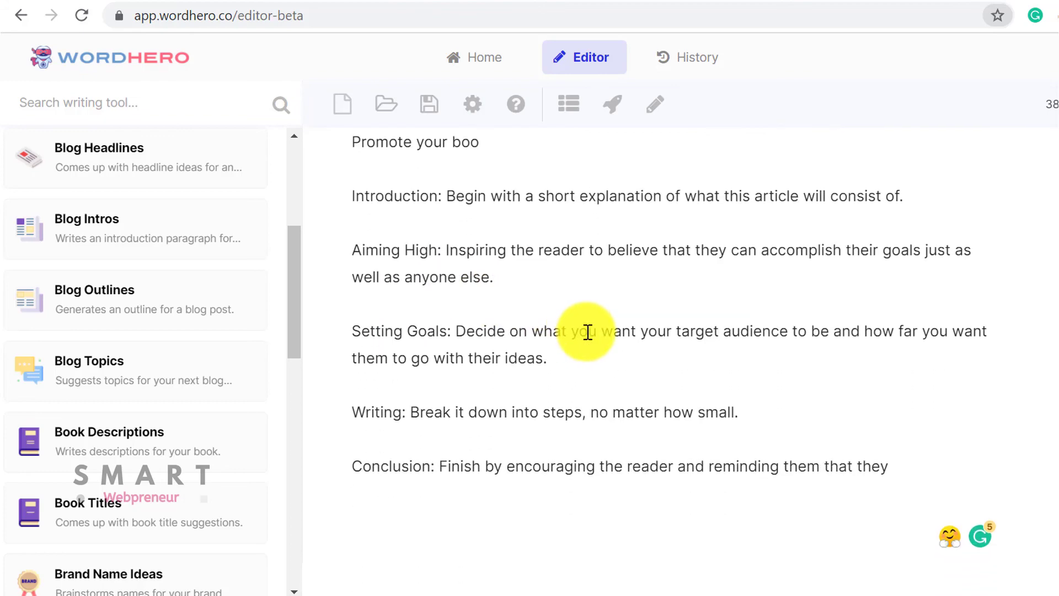
pyautogui.scroll(5, 607, 317)
# Open the saved document "How to Do Affiliate..." and read through it to the closing list of email marketing tips
pyautogui.click(396, 110)
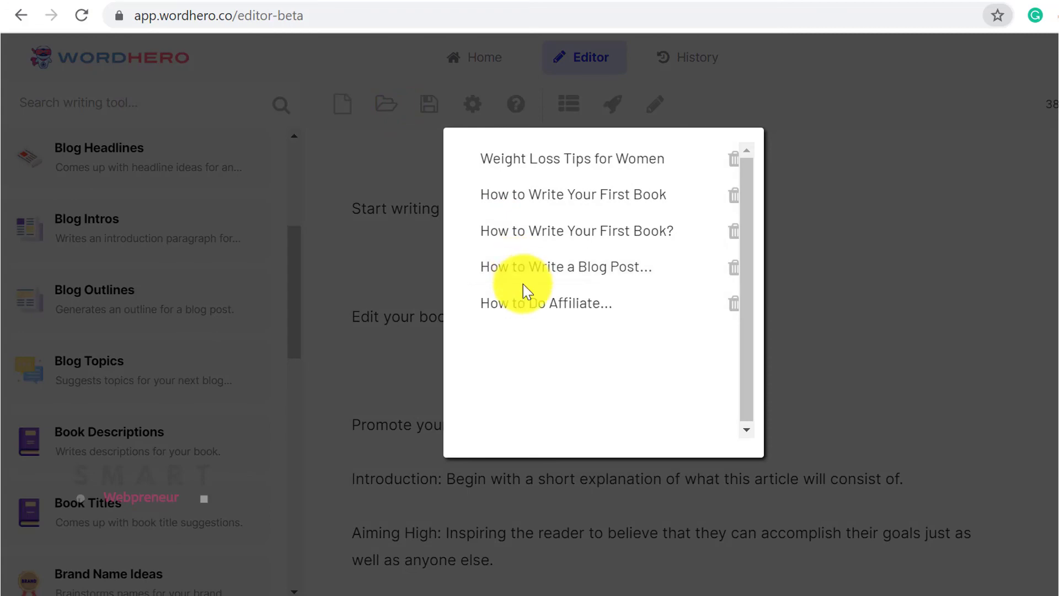
pyautogui.click(524, 300)
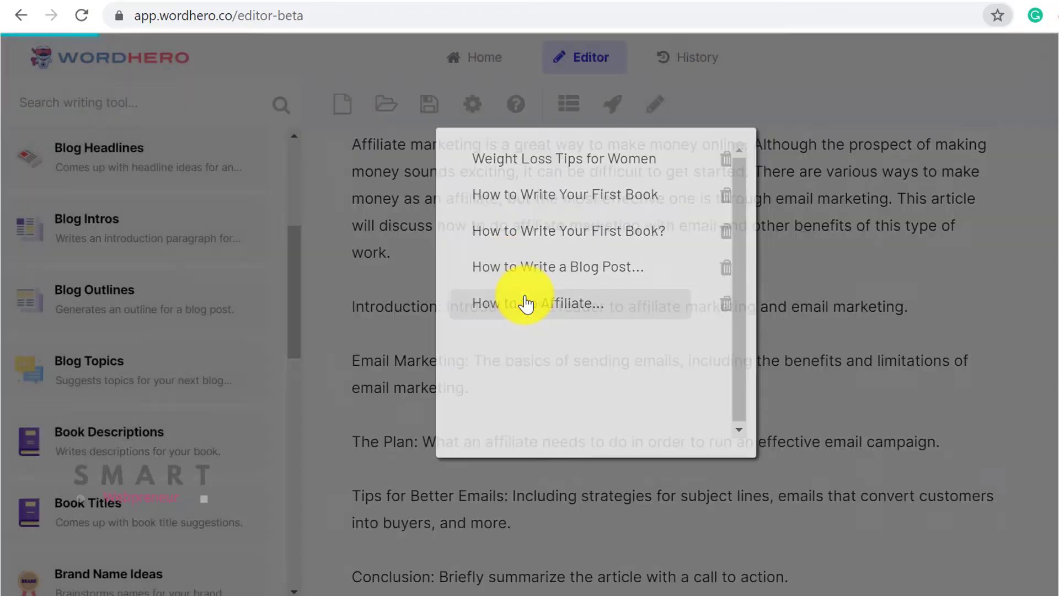
pyautogui.scroll(-2, 631, 237)
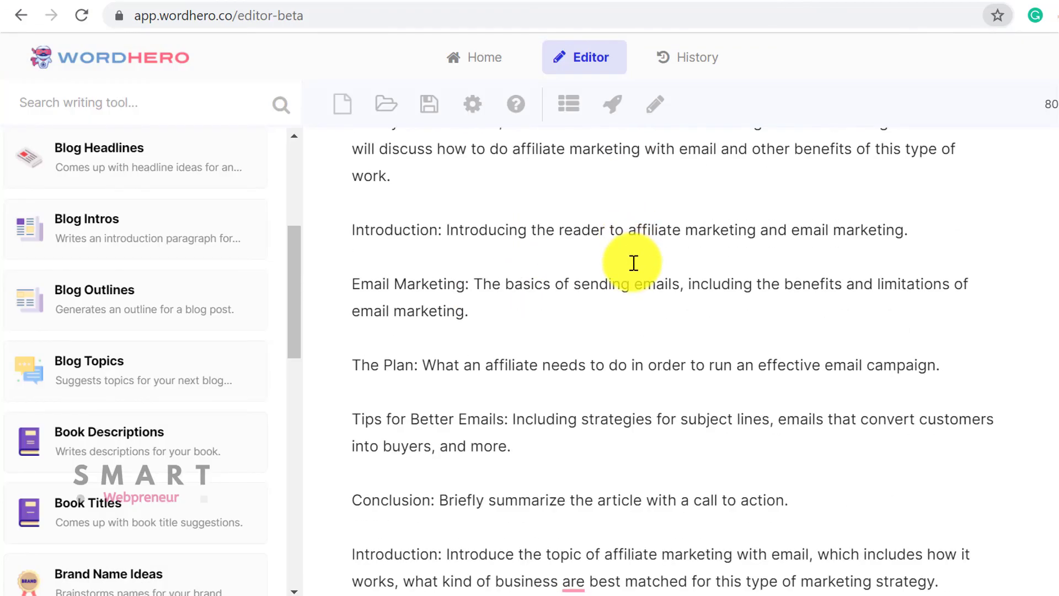
pyautogui.scroll(-13, 634, 262)
pyautogui.scroll(-20, 634, 273)
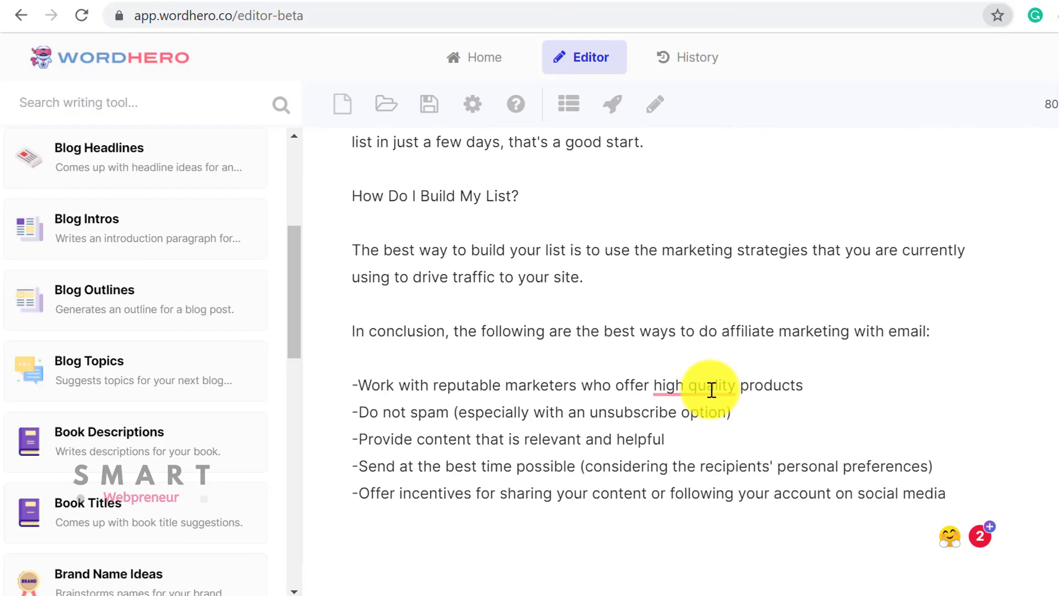